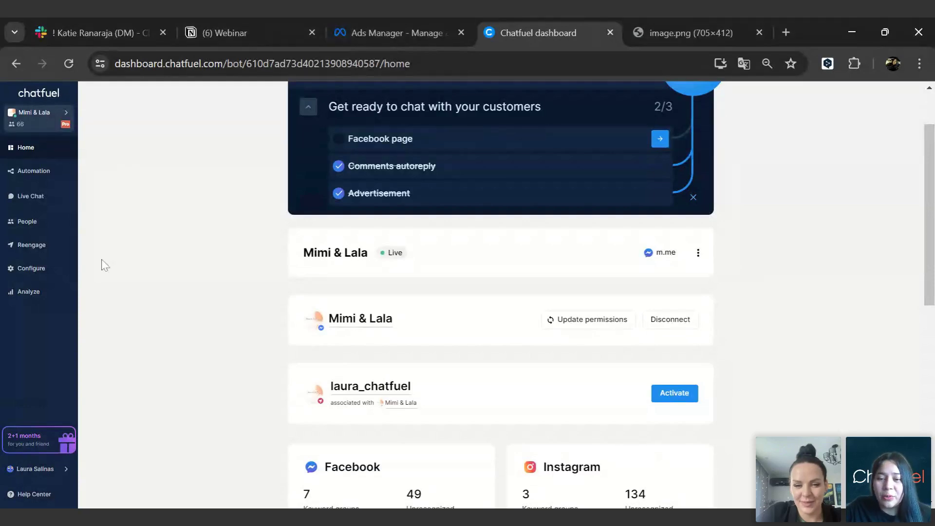
Step: Add a Facebook "Click to message (Copy and paste code)" entry point to the Webinar example flow and place it beside the Flow block
left_click(44, 181)
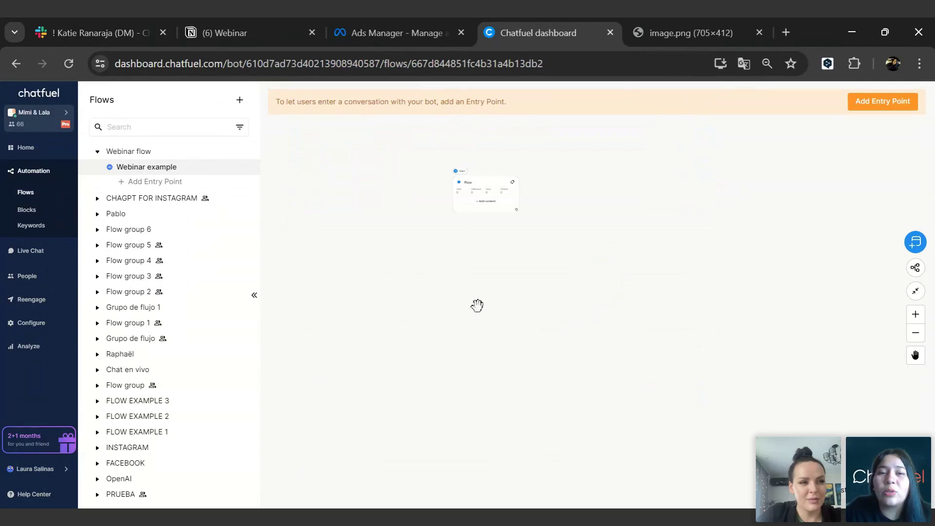
left_click_drag(541, 274, 714, 275)
left_click(916, 242)
mouse_move(785, 272)
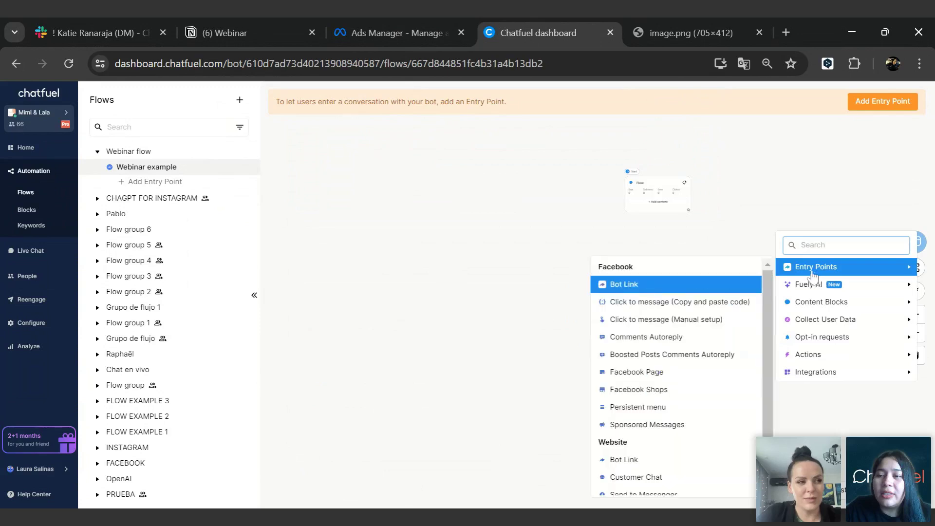
mouse_move(662, 308)
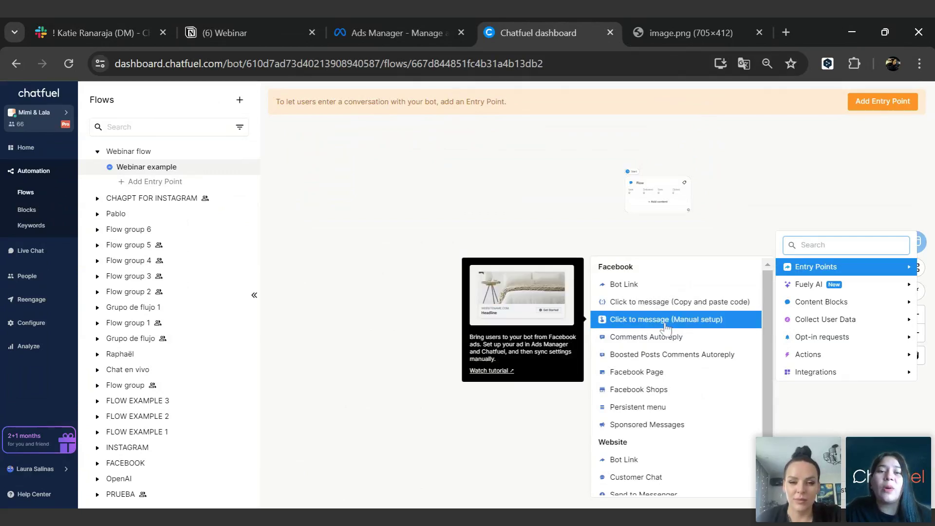
left_click(658, 303)
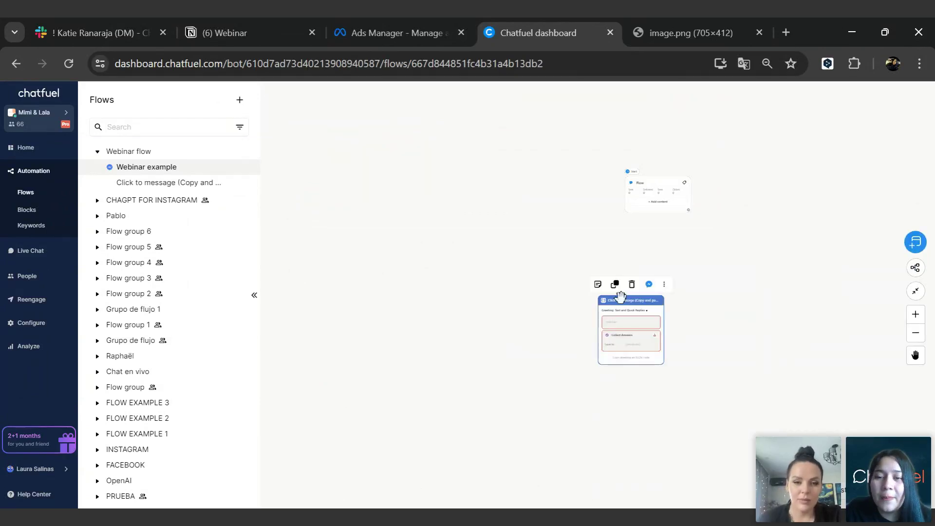
left_click_drag(620, 297, 520, 208)
scroll(519, 208, "up", 3)
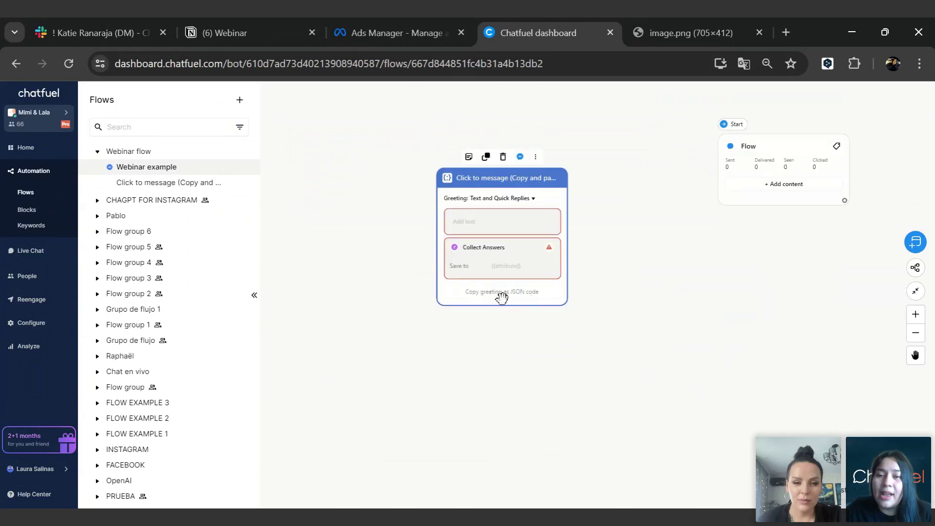
Step: Write the entry point's greeting text as "Hi {{first name}}! Welcome to our page!", using the first name attribute
left_click(502, 221)
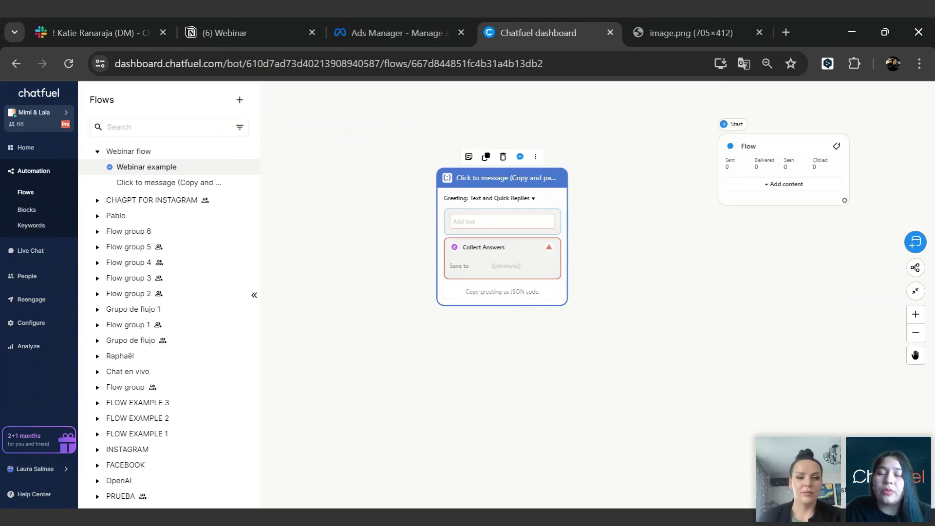
type("Hi ")
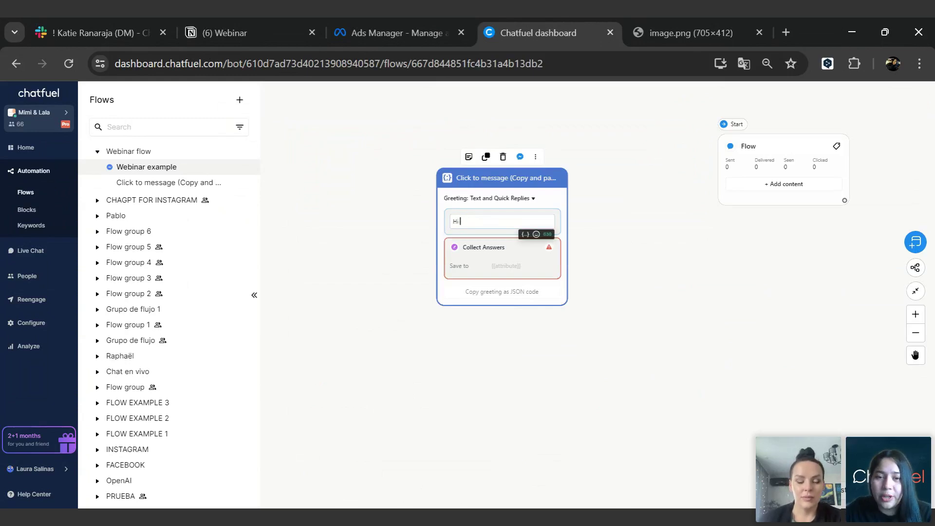
type("{{firs")
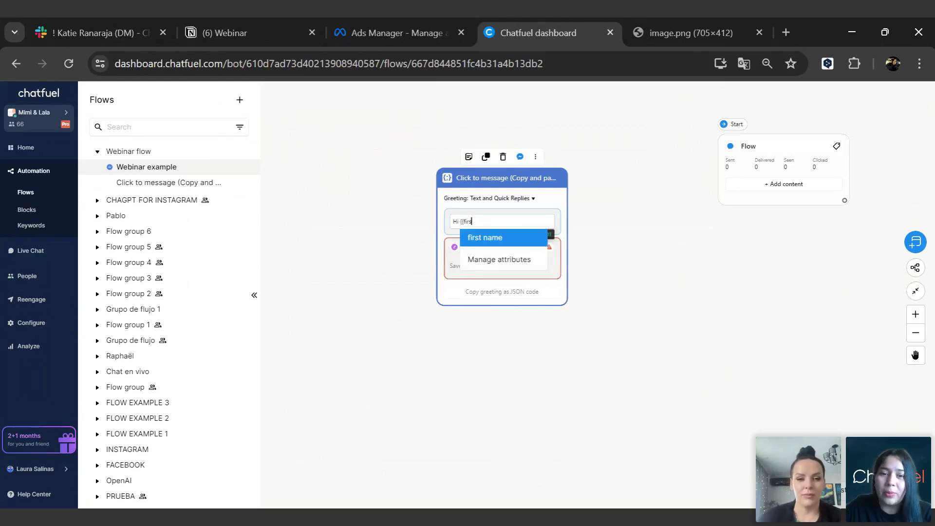
type("t")
left_click(521, 239)
type("! Welcome to")
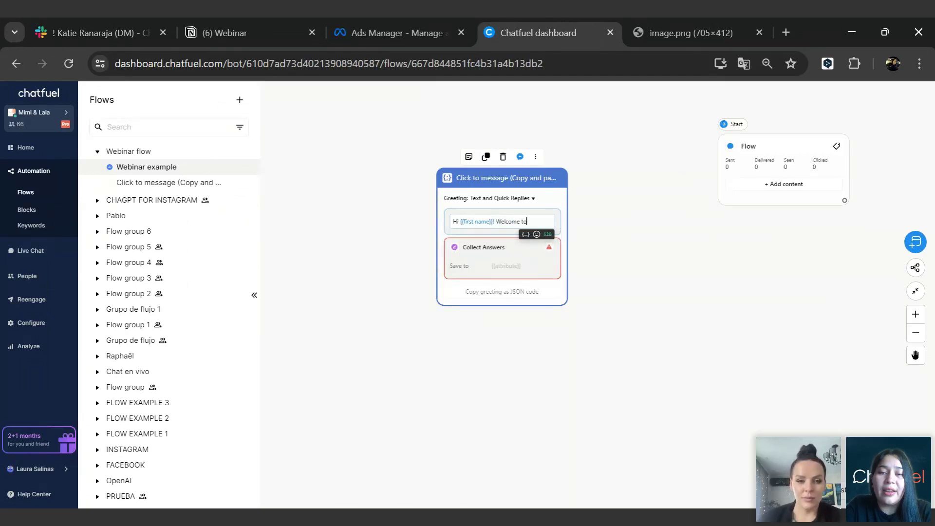
type(" our page!")
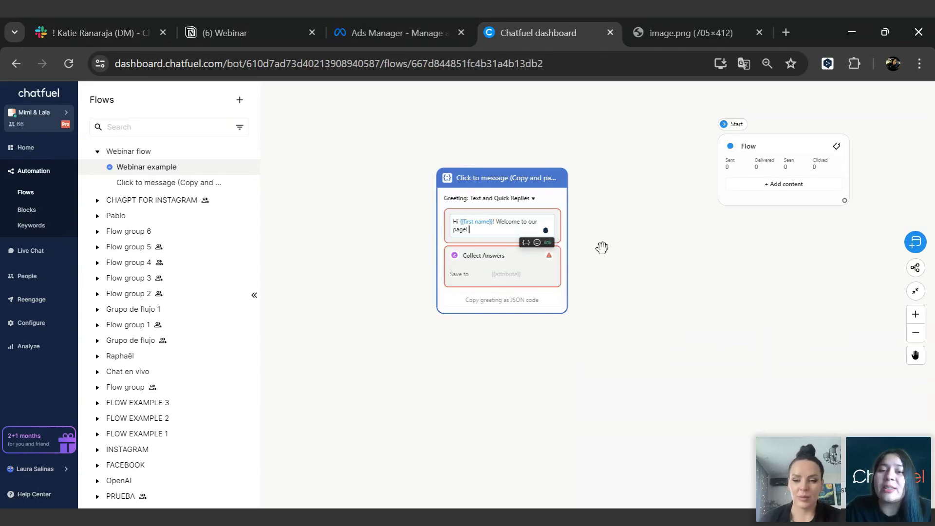
Step: Save the collected answers to the {{ads}} attribute and add a quick reply named "Continue"
left_click(505, 274)
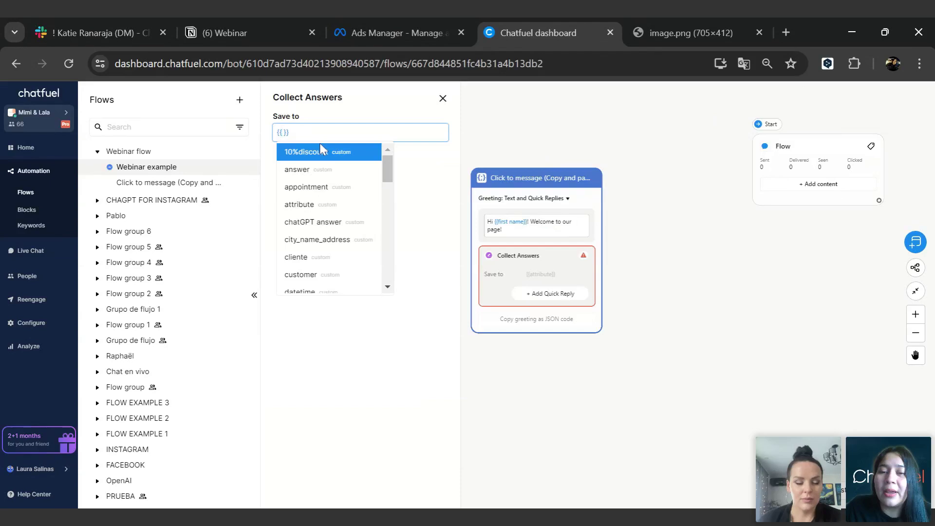
type("ads")
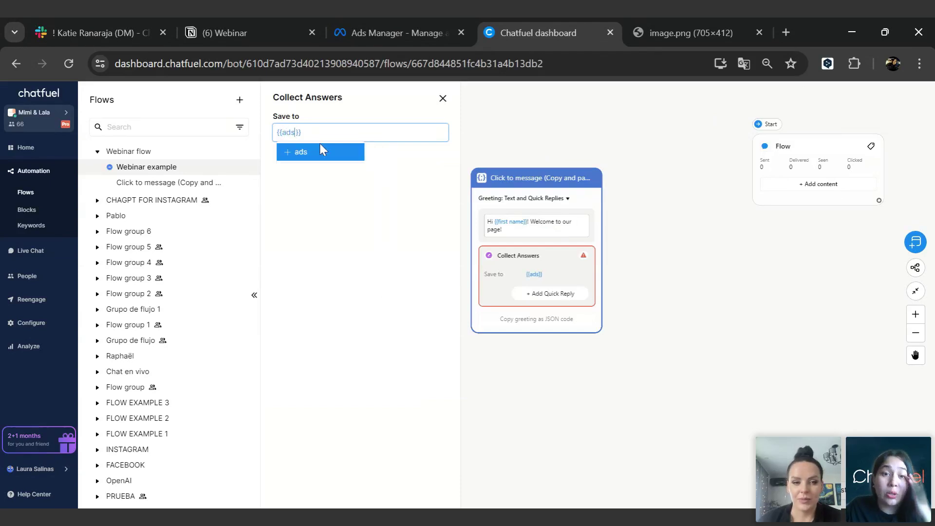
left_click(557, 301)
left_click(556, 298)
type("Continue")
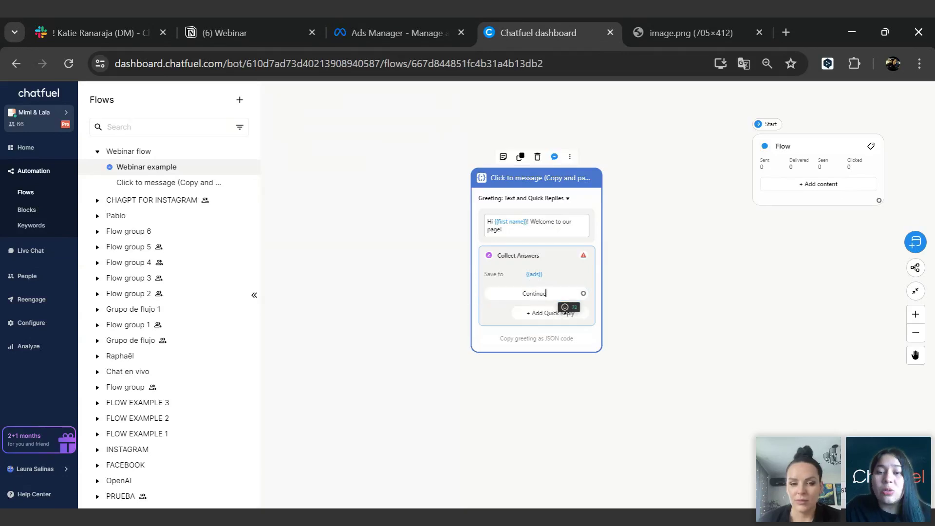
Step: Connect the Continue quick reply to the Flow block and copy the greeting as JSON code
mouse_move(585, 304)
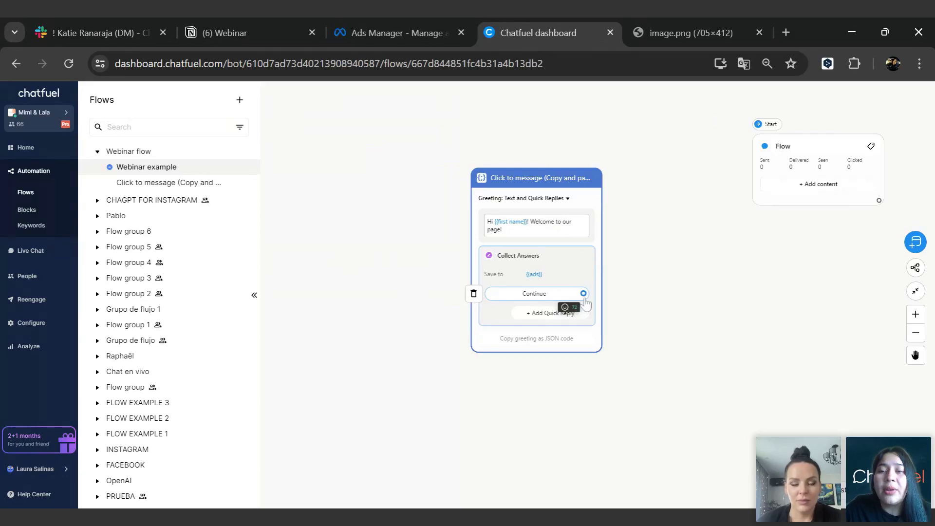
left_click_drag(583, 293, 768, 120)
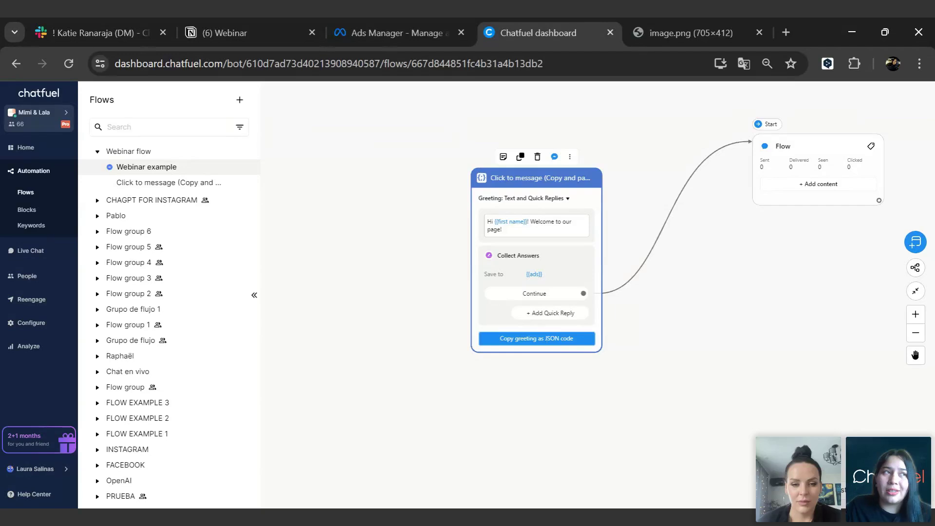
left_click(521, 346)
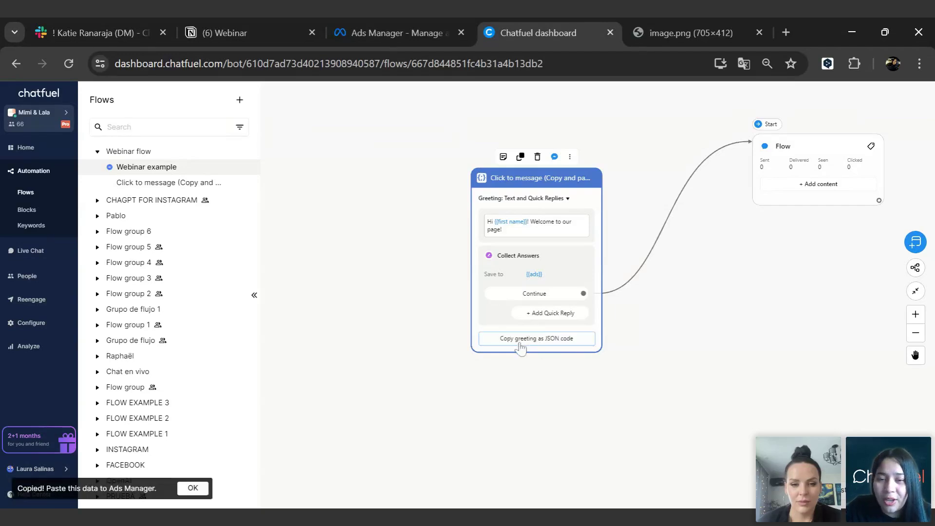
left_click(537, 343)
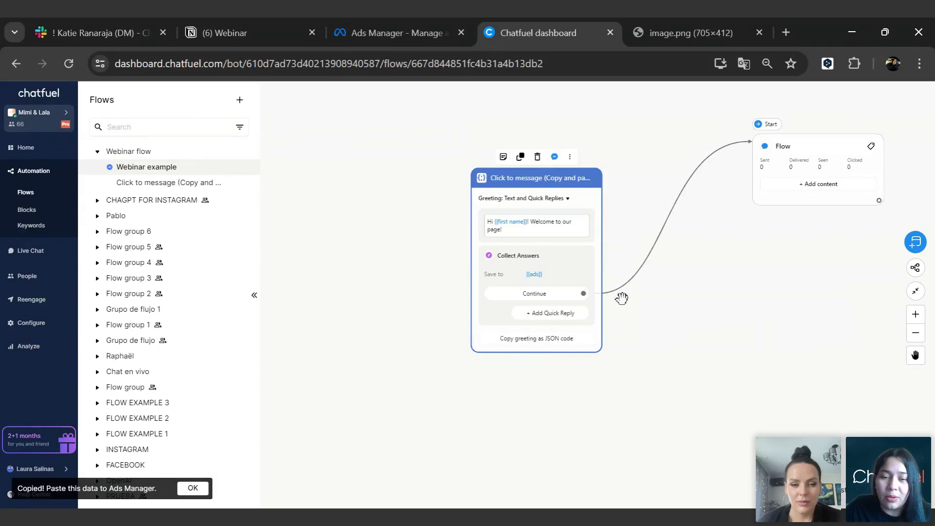
Step: Switch to Ads Manager and create a new campaign with the Engagement objective and recommended settings
left_click(417, 27)
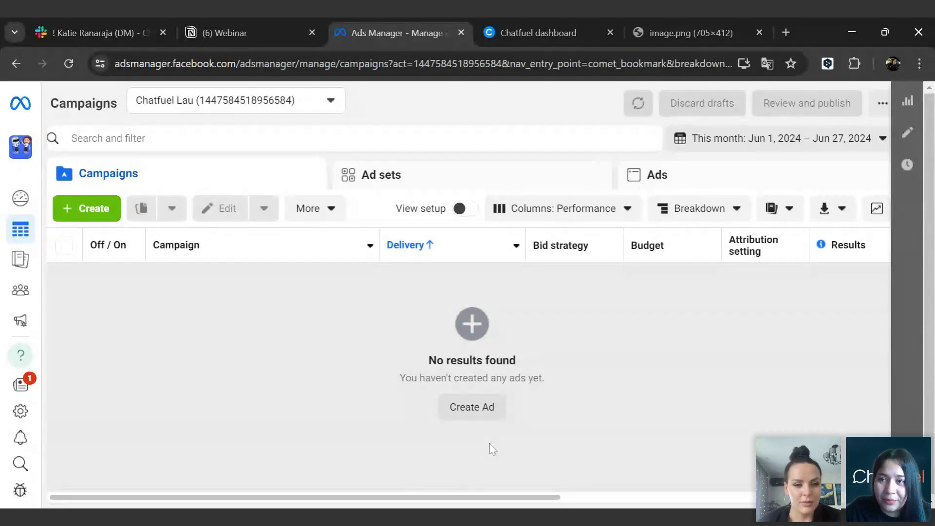
left_click(465, 418)
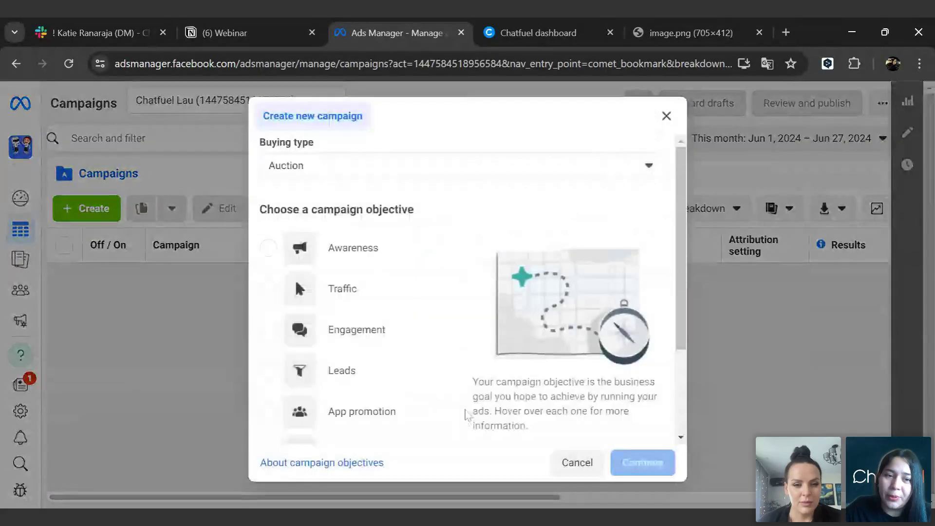
scroll(312, 292, "down", 2)
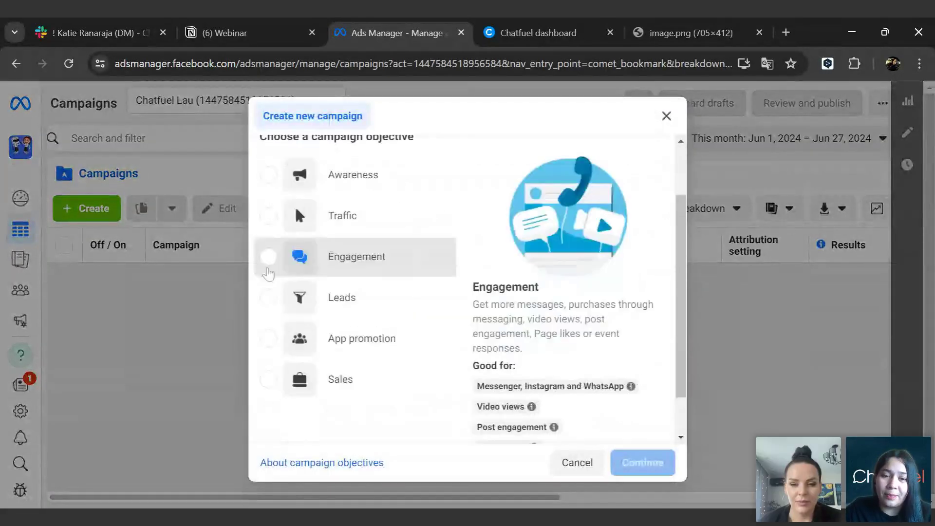
left_click(316, 278)
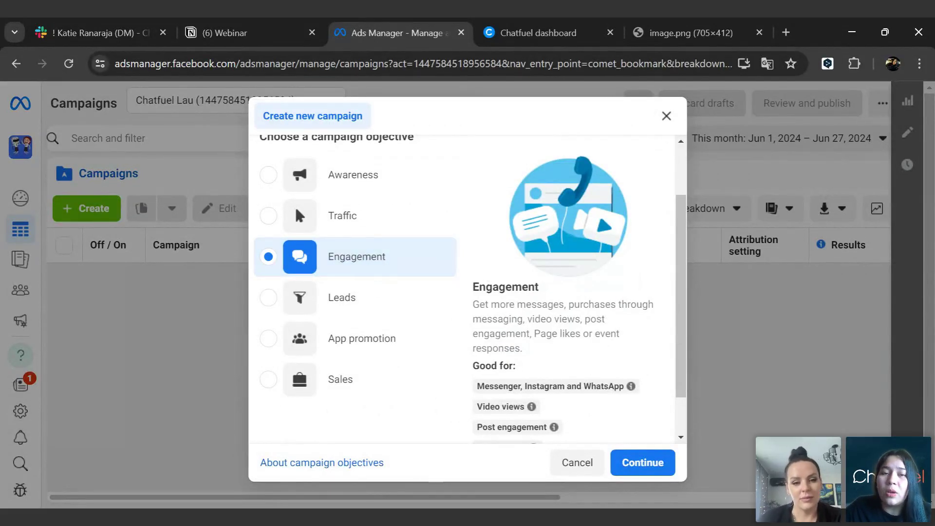
scroll(487, 273, "down", 1)
left_click(655, 457)
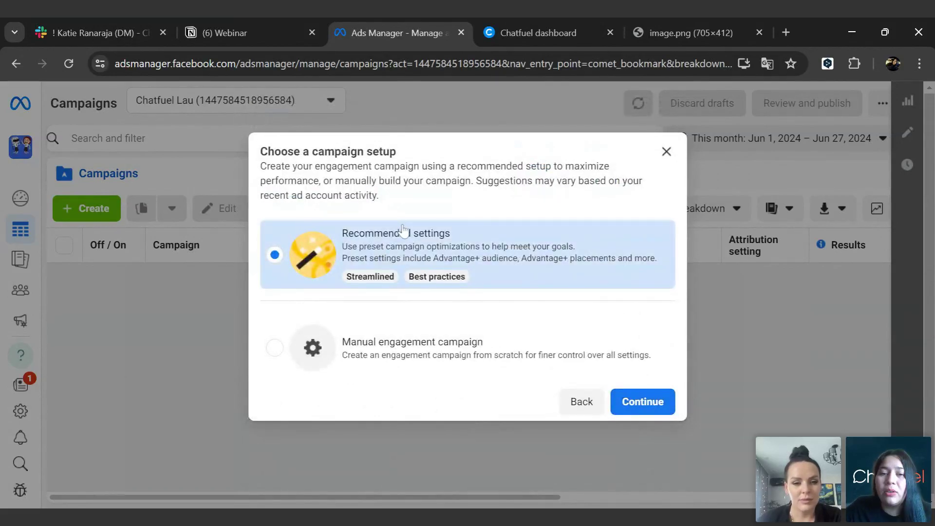
left_click(658, 406)
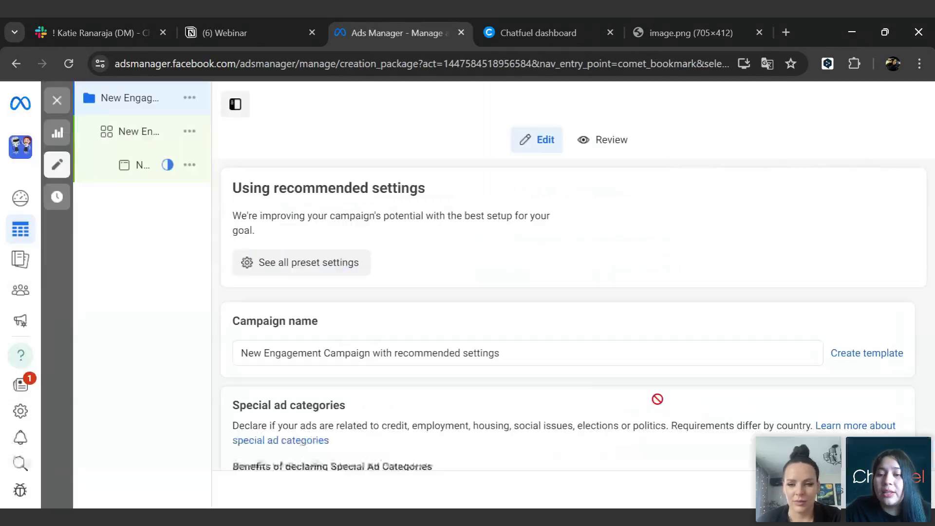
Step: Rename the campaign as "Webinar"
scroll(534, 328, "down", 4)
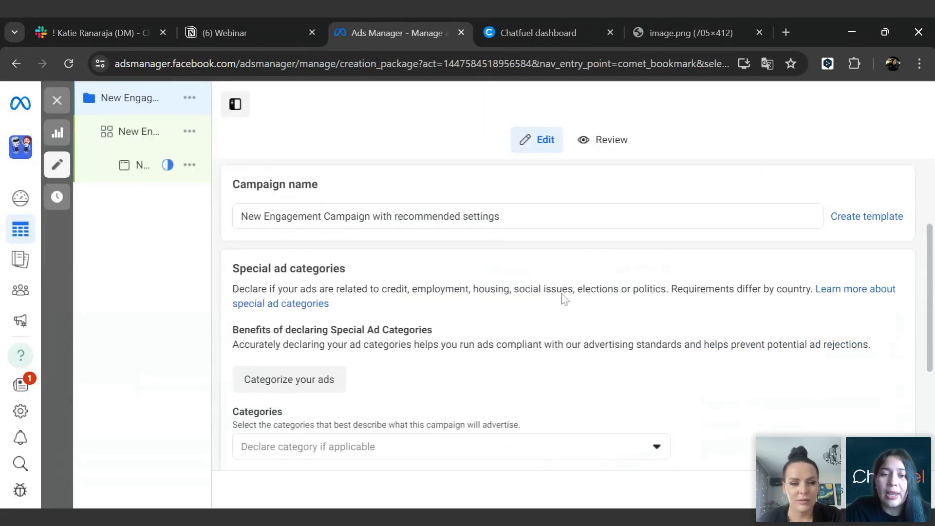
scroll(487, 302, "up", 4)
left_click(326, 351)
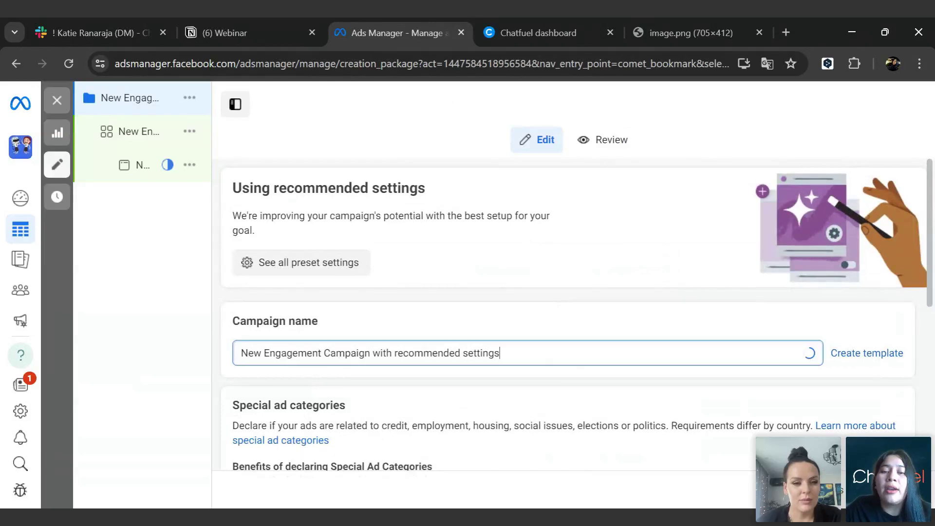
left_click_drag(482, 363, 240, 363)
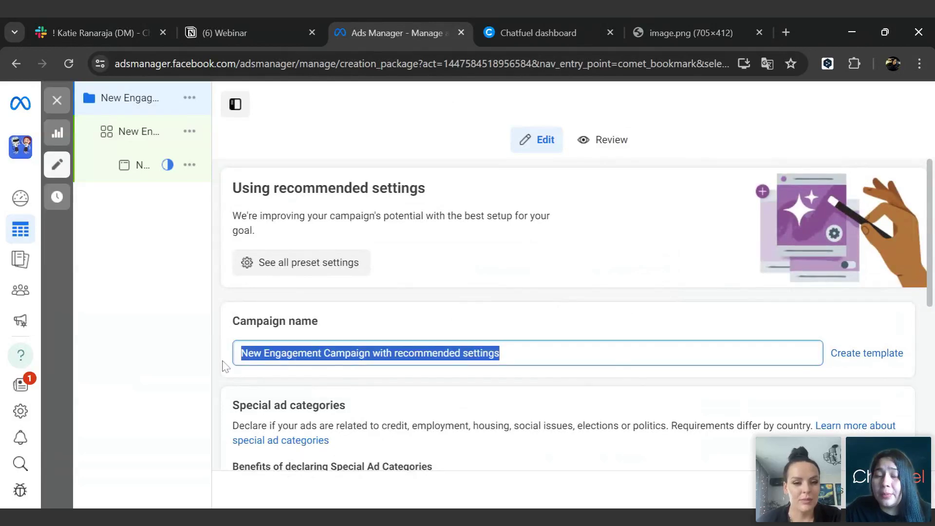
scroll(225, 366, "down", 2)
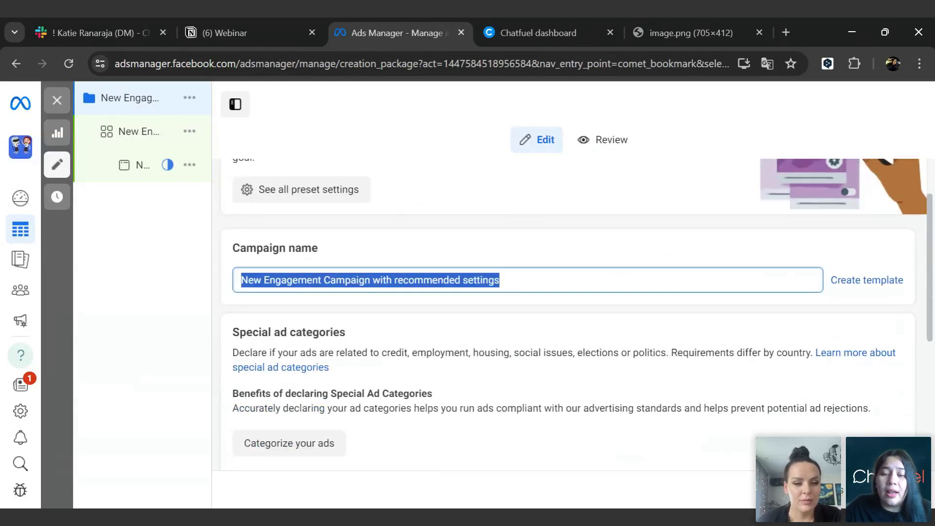
type("WQ")
key("BackSpace")
type("ebinar")
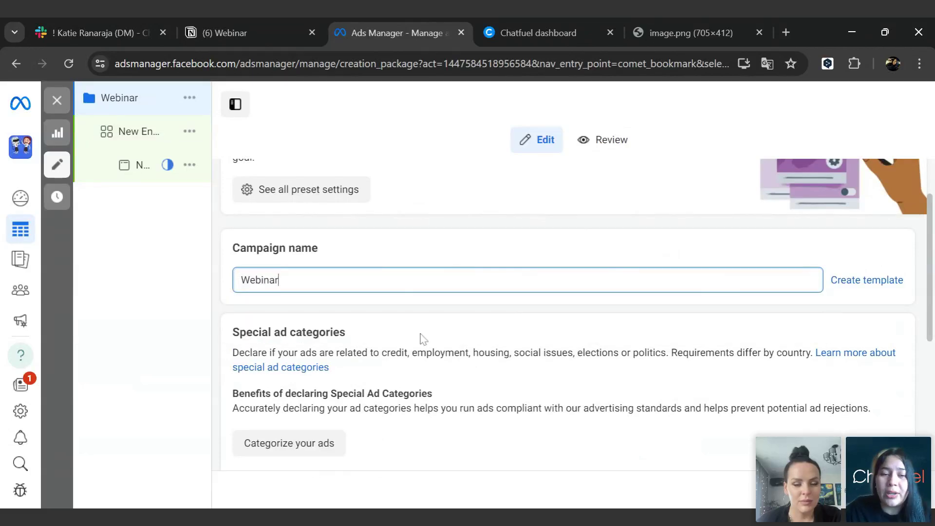
scroll(421, 337, "down", 4)
scroll(423, 333, "up", 4)
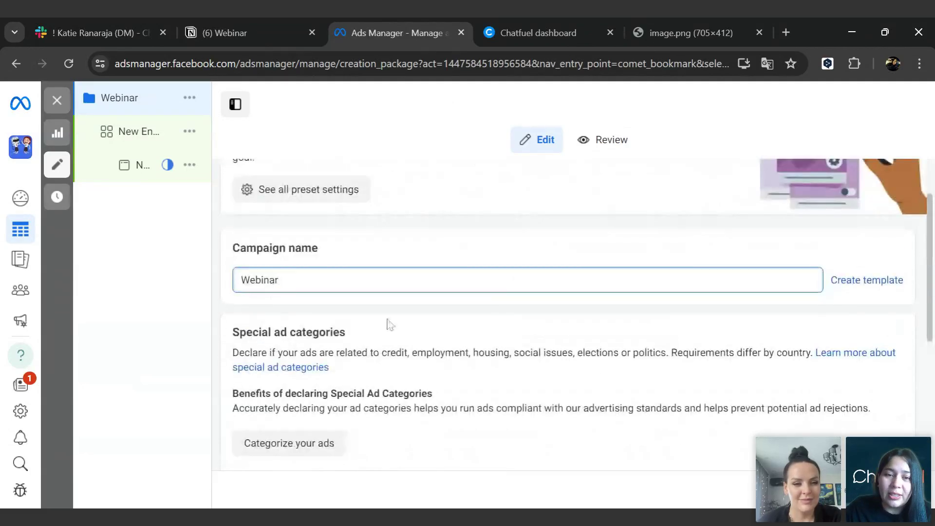
scroll(390, 325, "up", 2)
triple_click(334, 330)
left_click(366, 330)
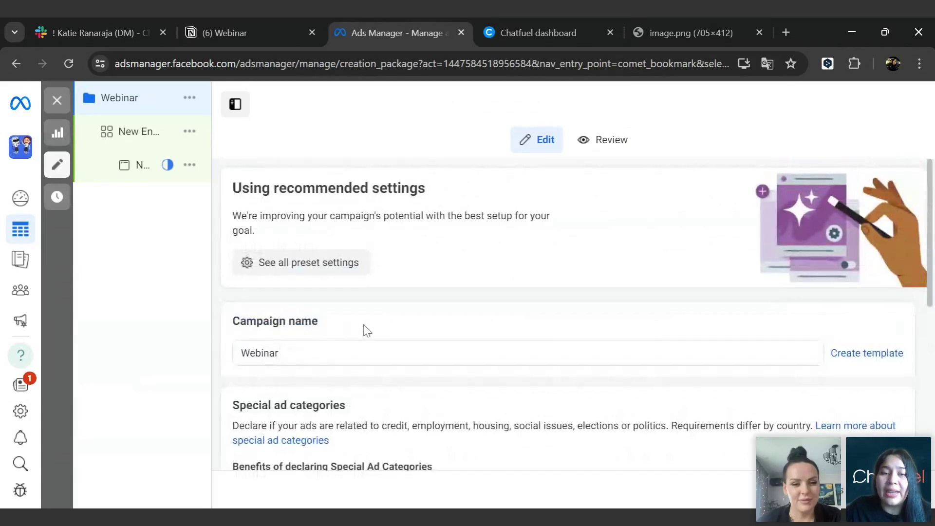
Step: Review the campaign's category, A/B test and budget settings, and continue to the ad set's conversion location options
scroll(366, 330, "down", 6)
scroll(366, 330, "down", 1)
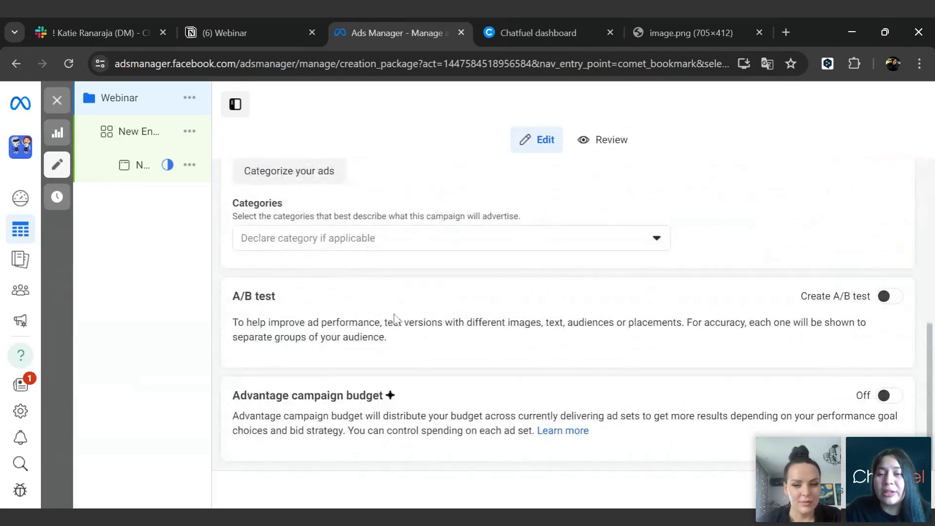
scroll(443, 314, "up", 7)
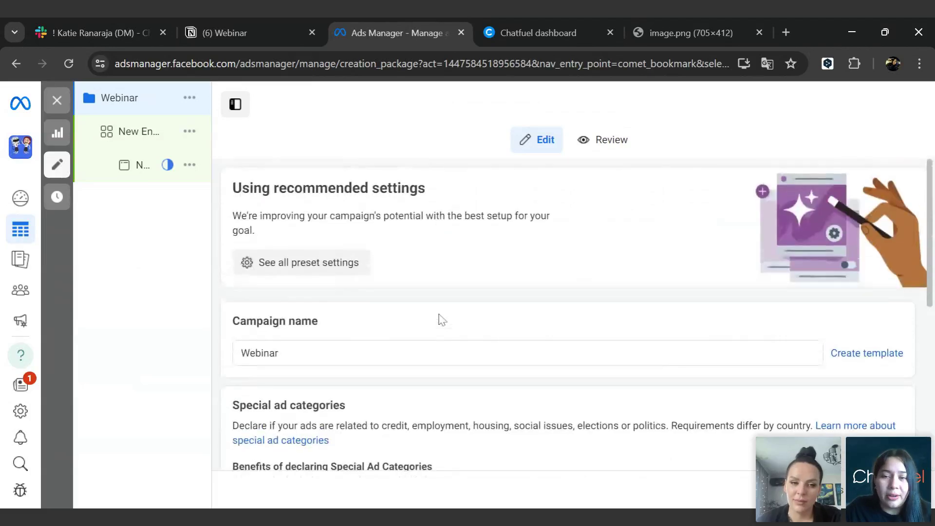
scroll(530, 286, "down", 7)
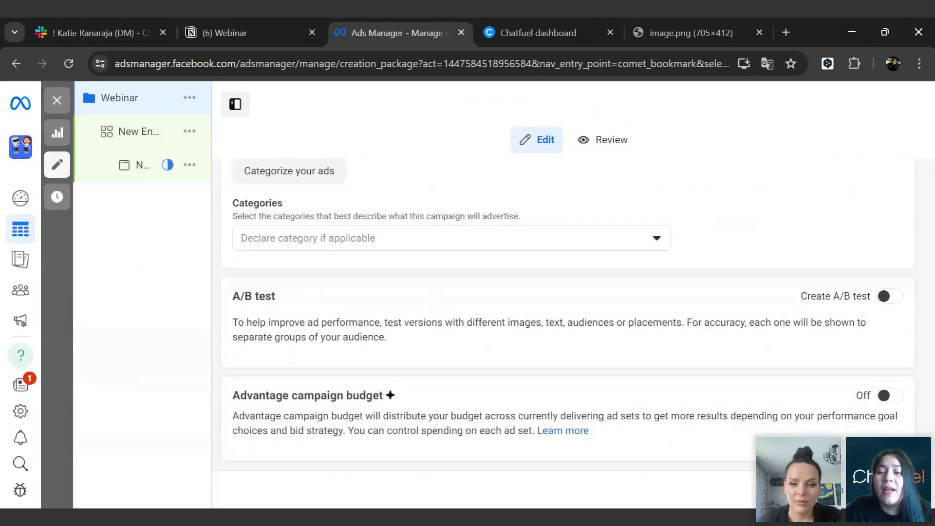
scroll(589, 340, "down", 10)
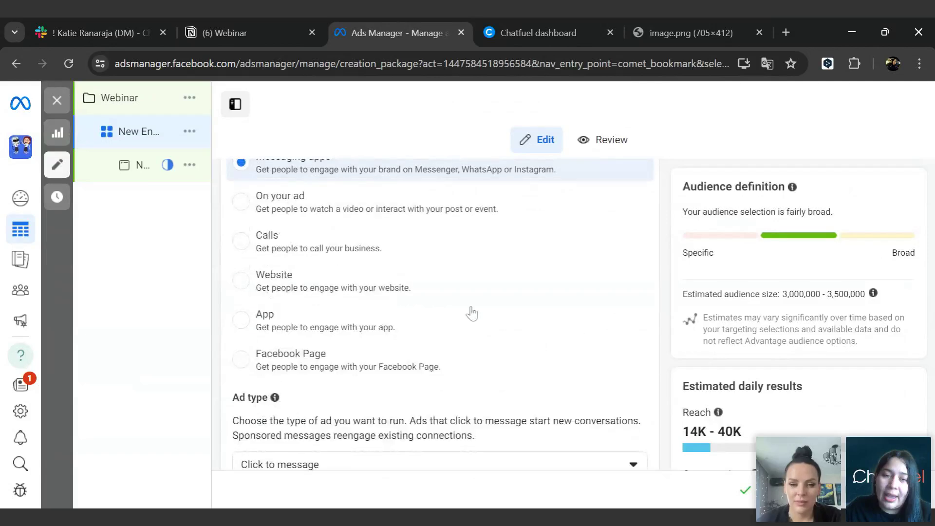
scroll(472, 313, "up", 6)
scroll(341, 328, "down", 3)
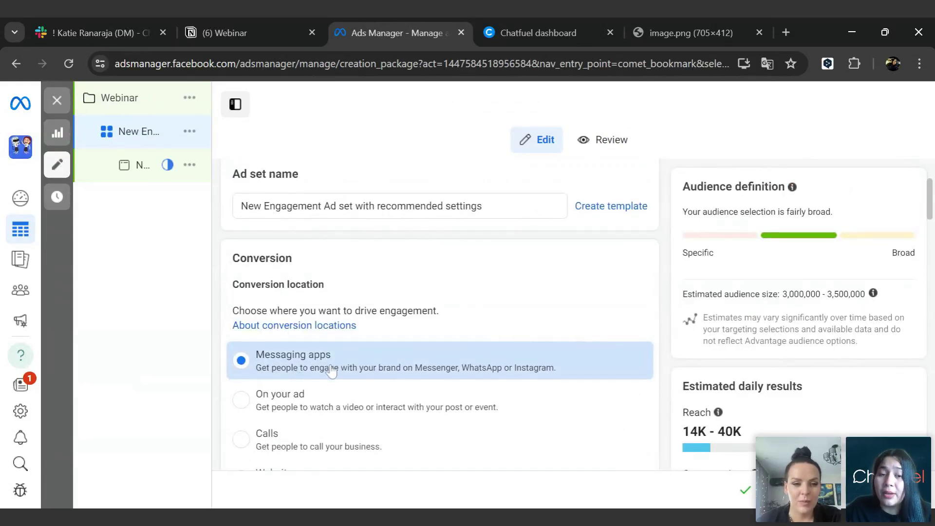
Step: Choose Click to message as the ad type for the ad set's Messaging apps conversion location
scroll(332, 369, "down", 4)
scroll(336, 370, "down", 3)
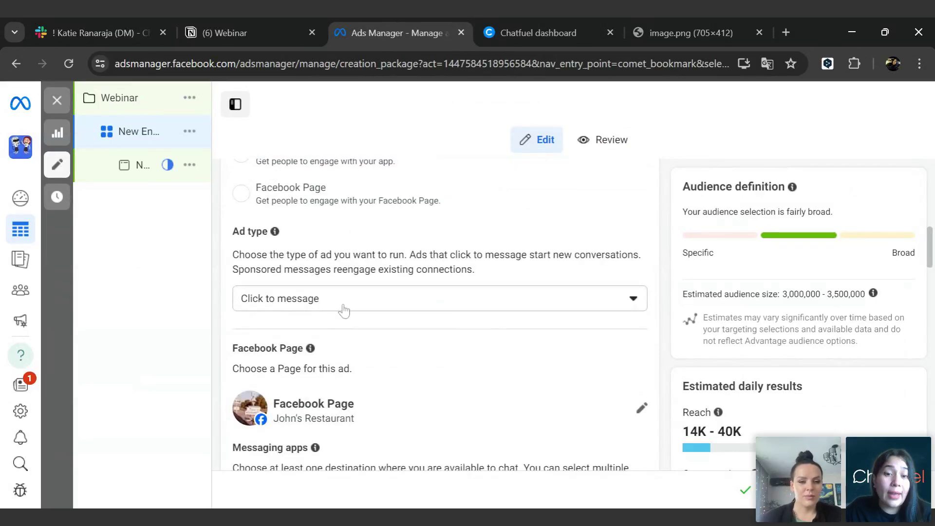
left_click(370, 298)
left_click(306, 332)
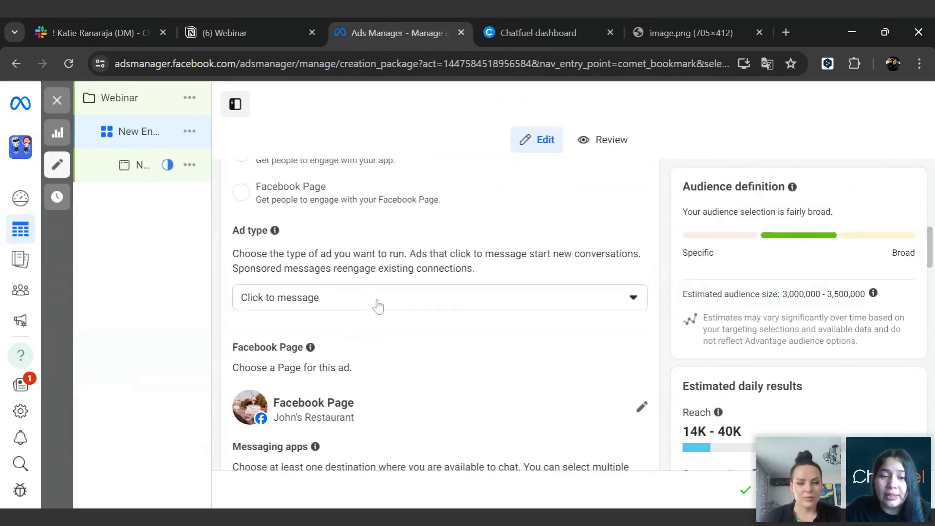
Step: Change the ad set's Facebook Page to Mimi & Lala
scroll(378, 306, "down", 2)
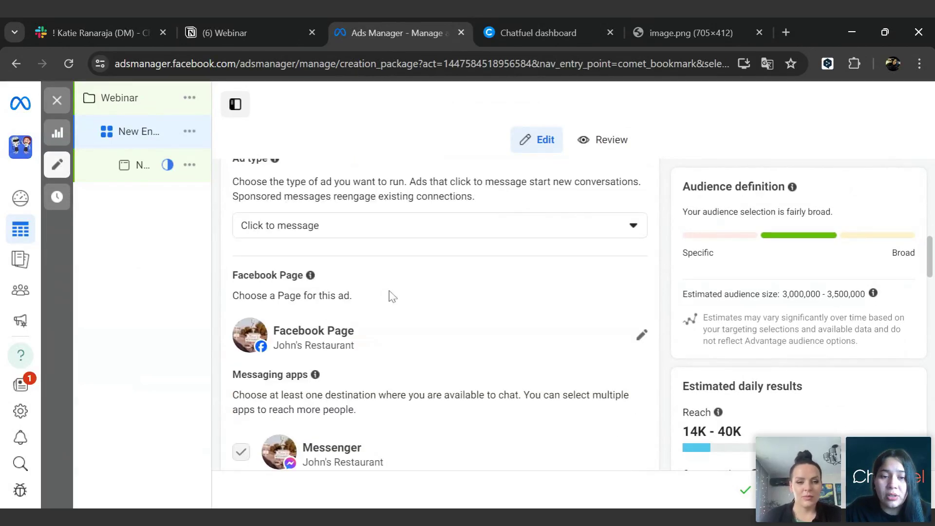
left_click(644, 336)
scroll(322, 280, "up", 5)
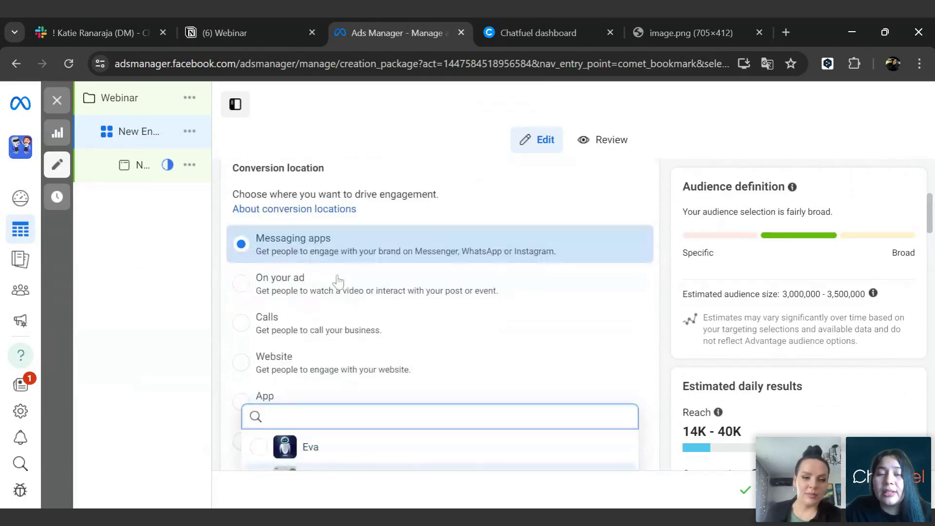
scroll(338, 282, "down", 4)
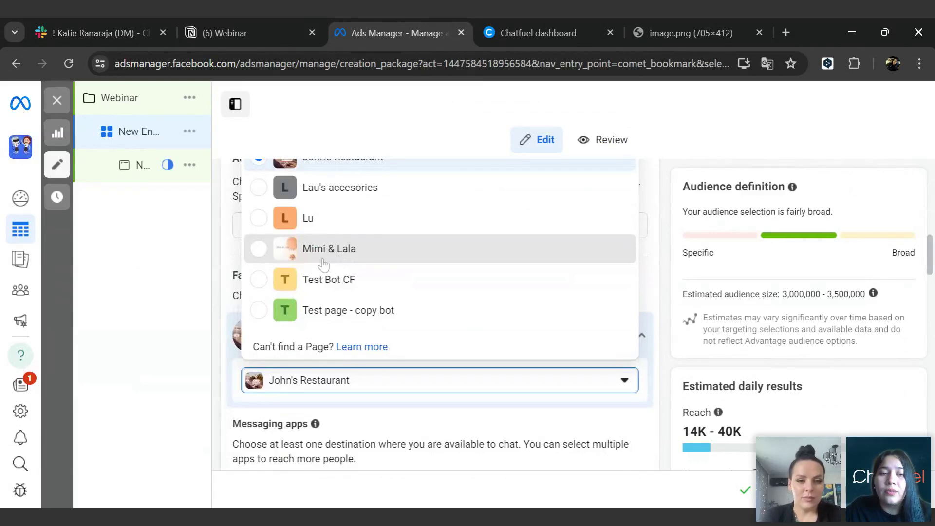
left_click(295, 261)
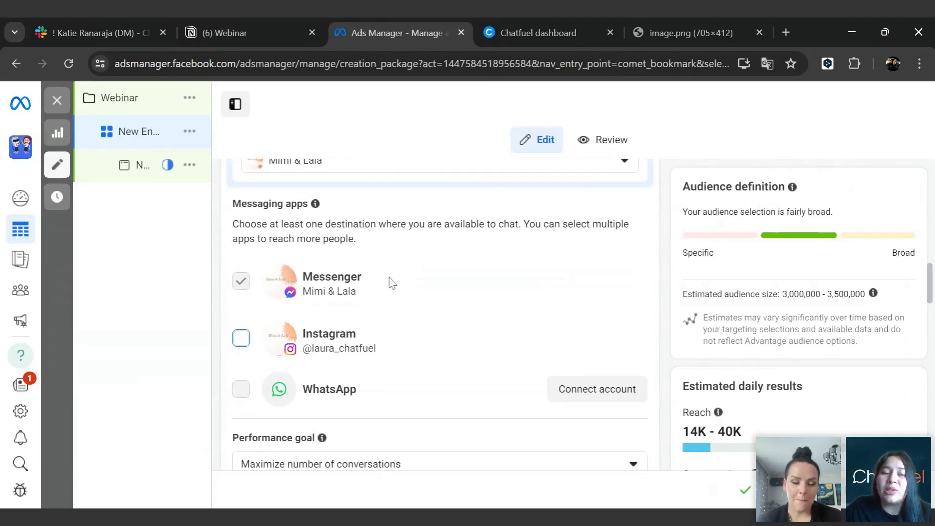
Step: Review the ad set's messaging apps, performance goal, bid control, budget, schedule, location, audience and placement settings
scroll(400, 290, "down", 3)
scroll(409, 305, "down", 5)
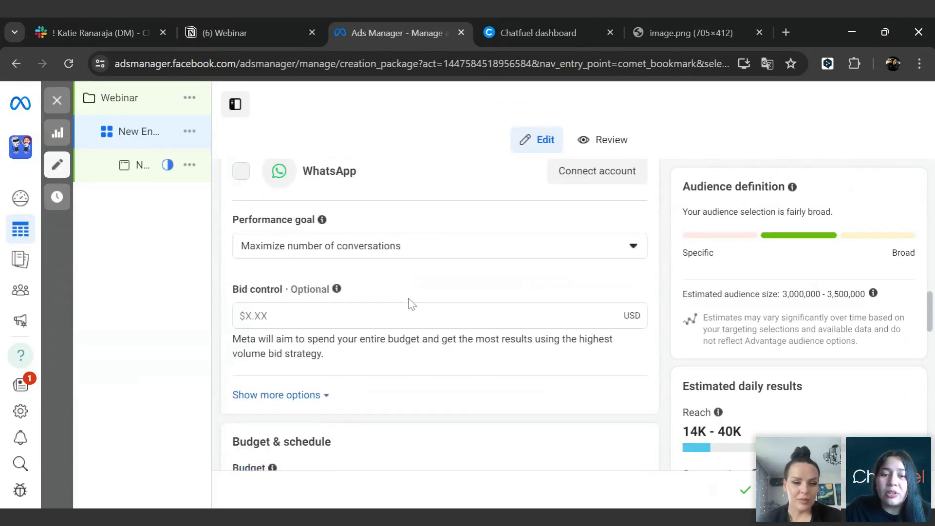
scroll(344, 270, "up", 3)
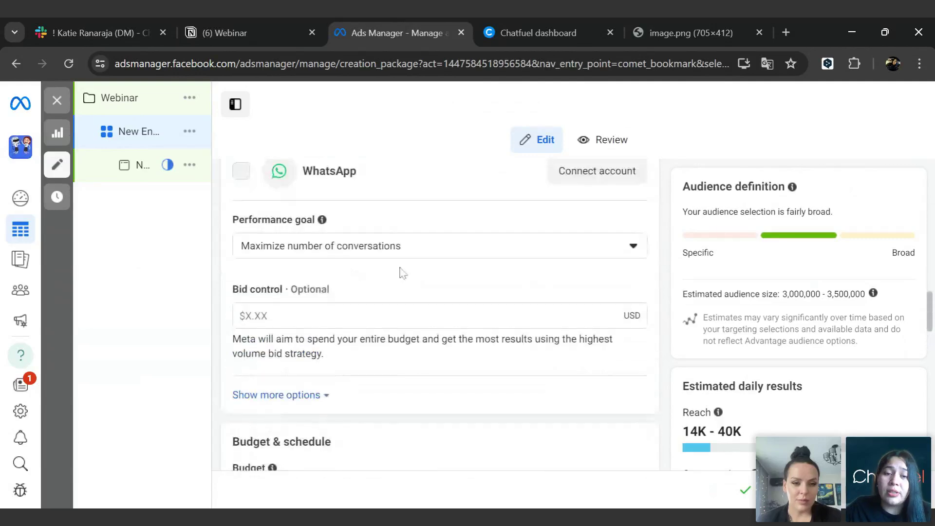
scroll(363, 295, "down", 4)
scroll(429, 217, "down", 2)
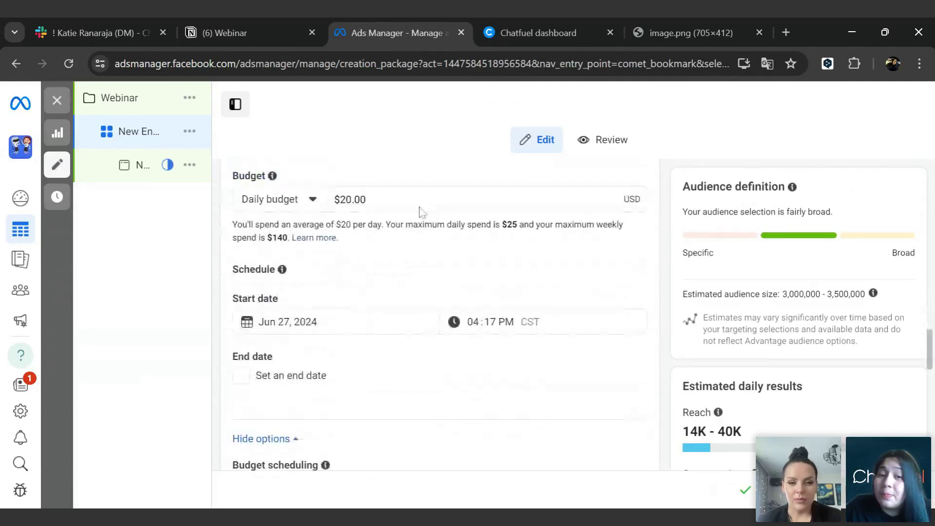
scroll(417, 253, "down", 4)
scroll(441, 268, "down", 4)
scroll(451, 273, "down", 6)
scroll(444, 265, "up", 2)
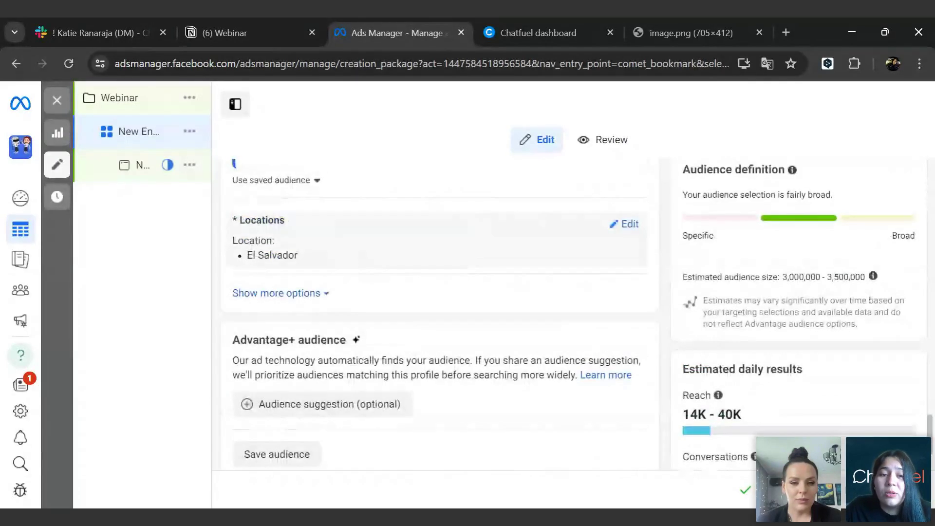
left_click_drag(237, 239, 275, 241)
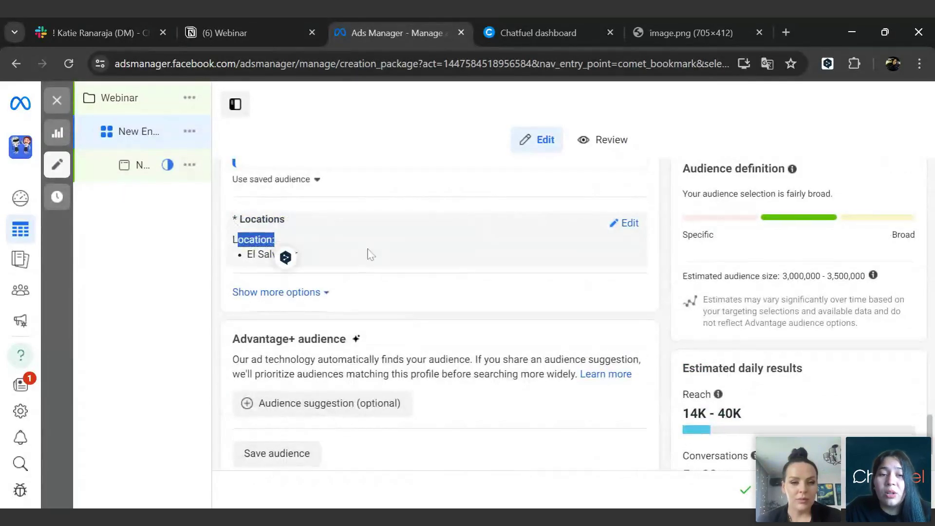
scroll(371, 254, "down", 3)
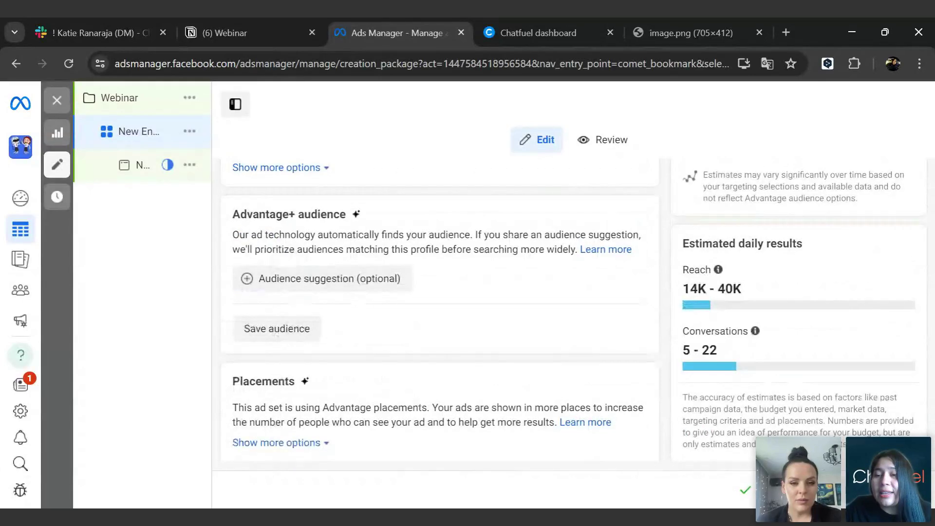
Step: Continue to the ad's settings, review the message template options and select Partner app
left_click(902, 490)
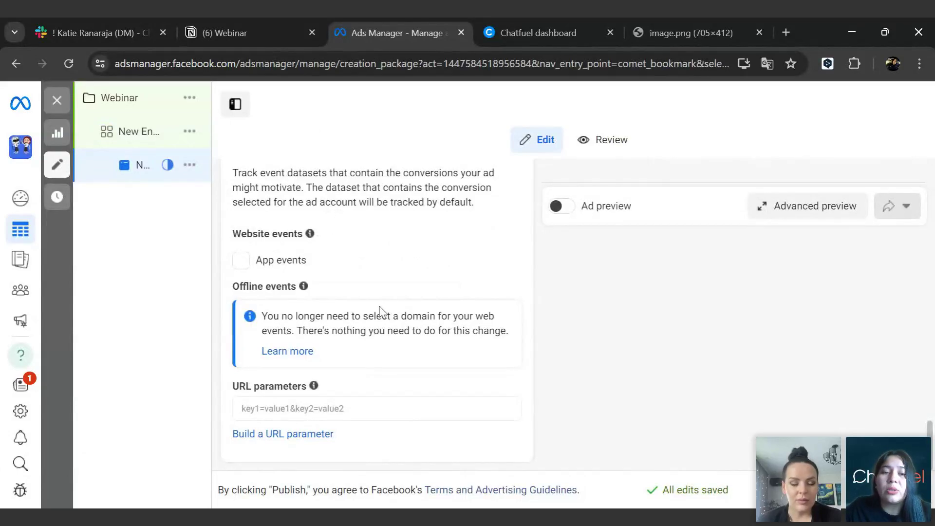
scroll(433, 282, "up", 10)
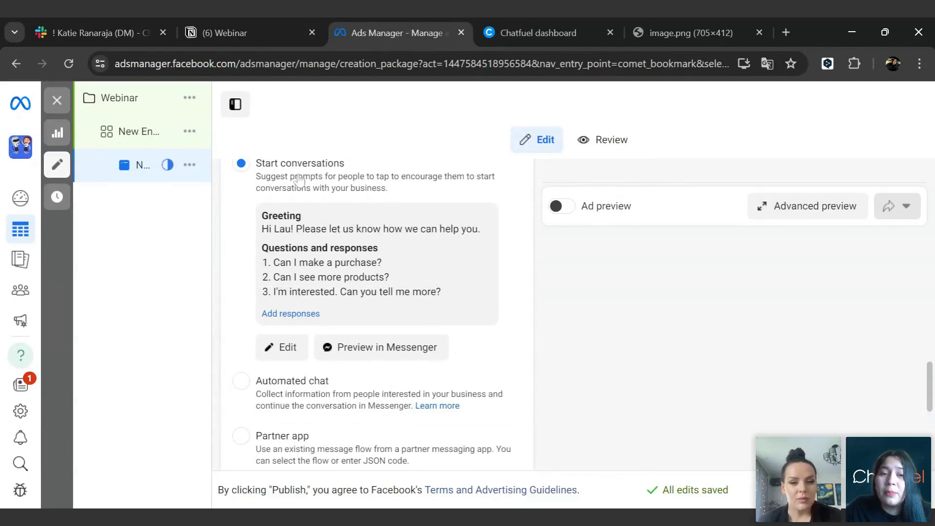
left_click(506, 34)
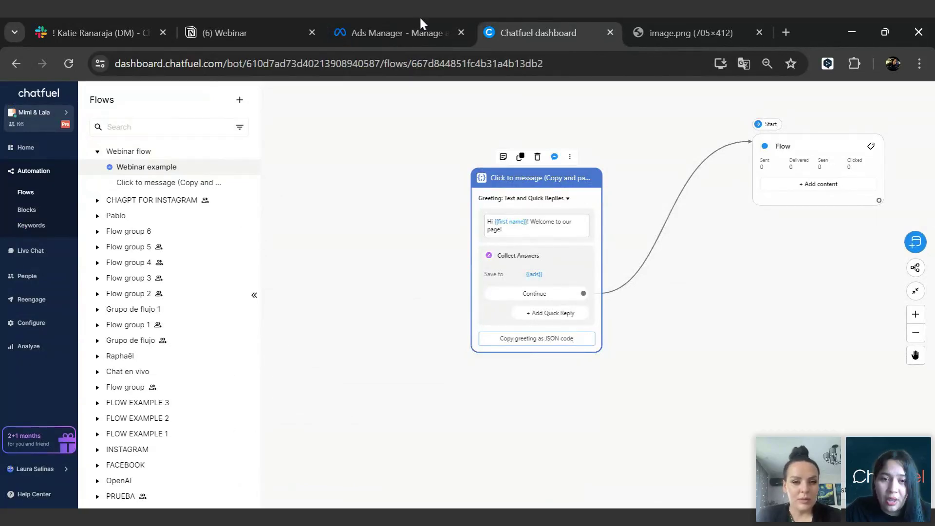
left_click(418, 31)
scroll(261, 248, "up", 2)
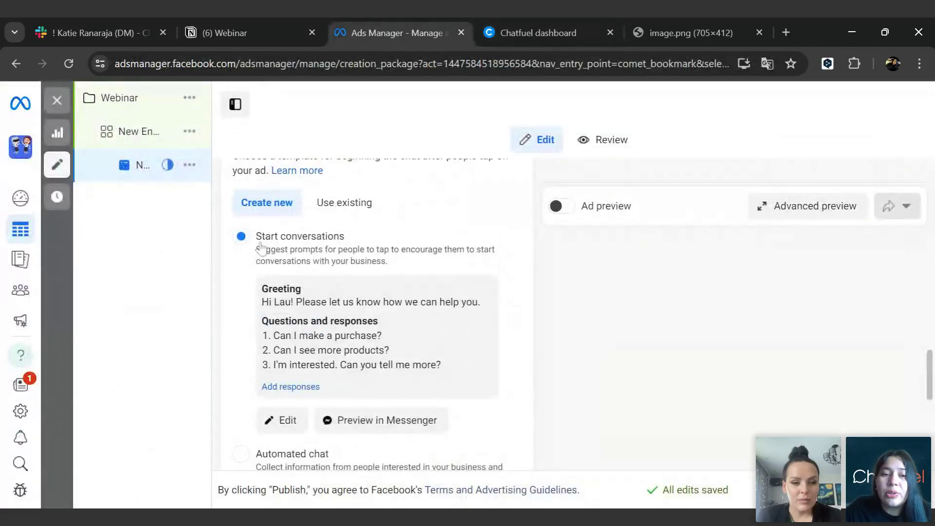
scroll(341, 242, "down", 2)
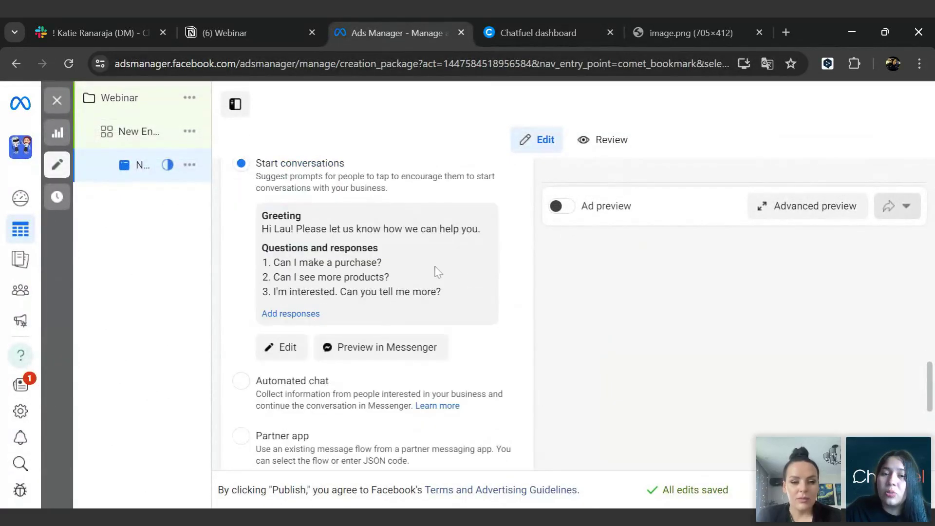
scroll(418, 268, "down", 2)
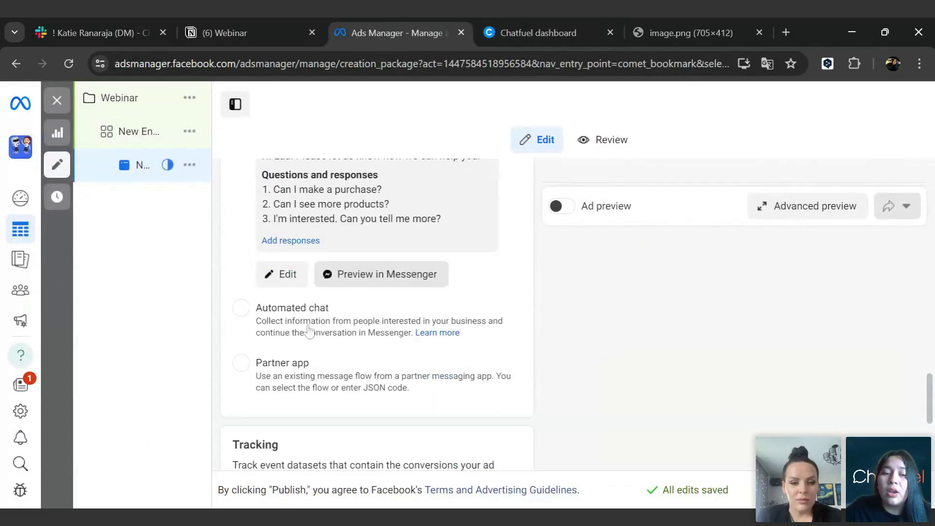
left_click(242, 365)
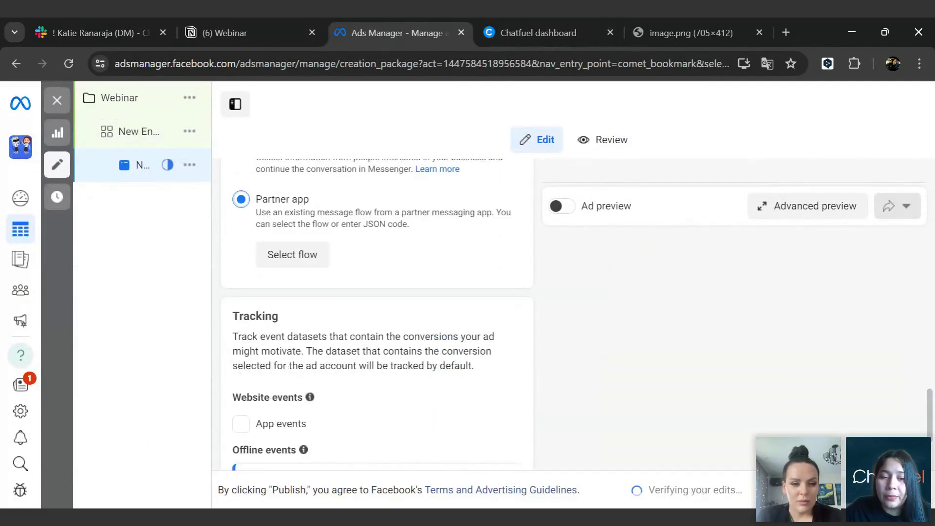
Step: Open the partner app flow's JSON code entry and delete all of the sample code
left_click(298, 264)
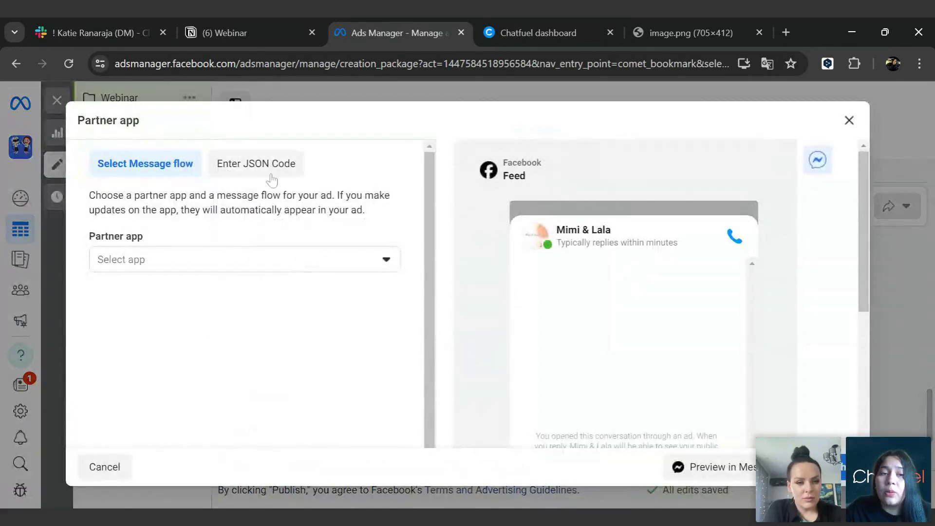
left_click(256, 165)
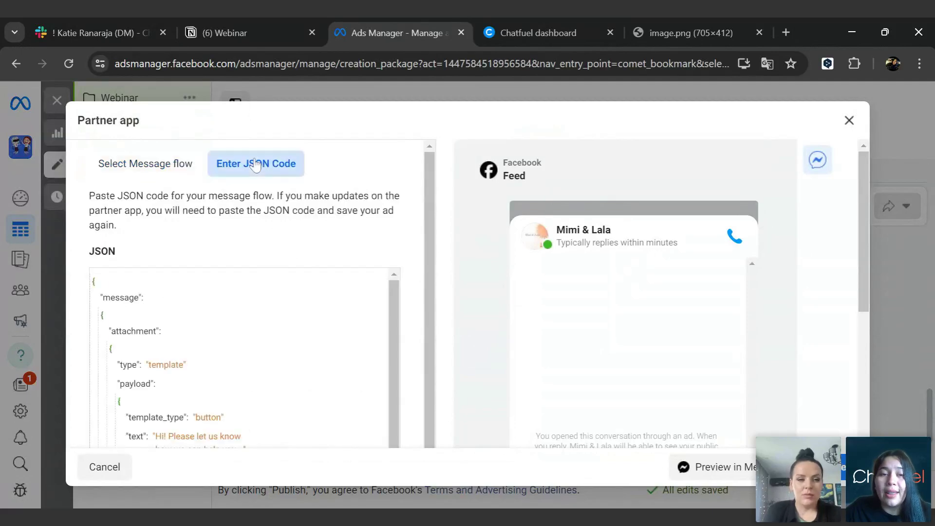
scroll(239, 358, "down", 5)
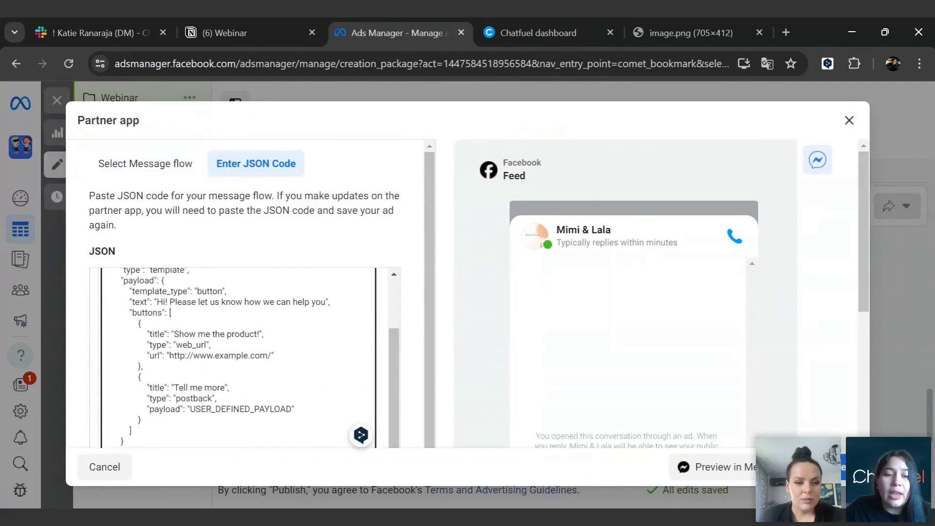
scroll(239, 358, "up", 5)
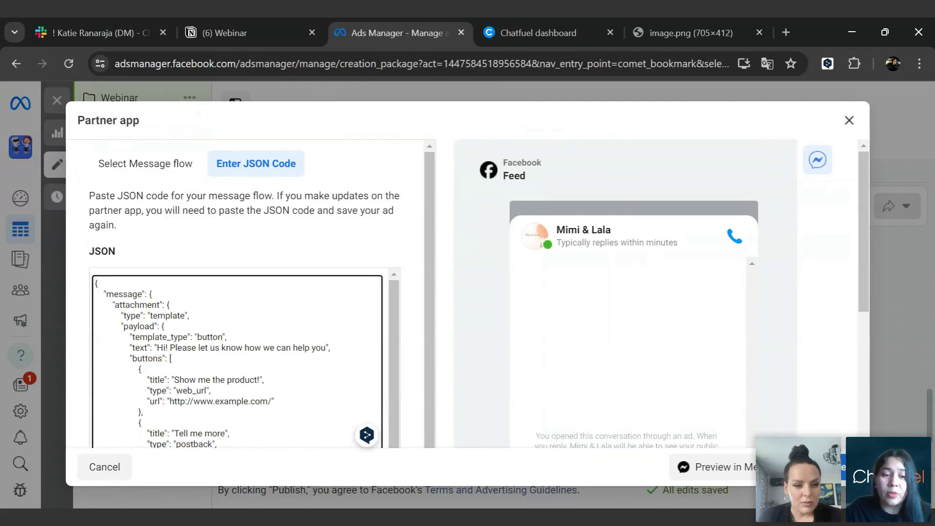
key("ctrl+a")
scroll(265, 265, "down", 2)
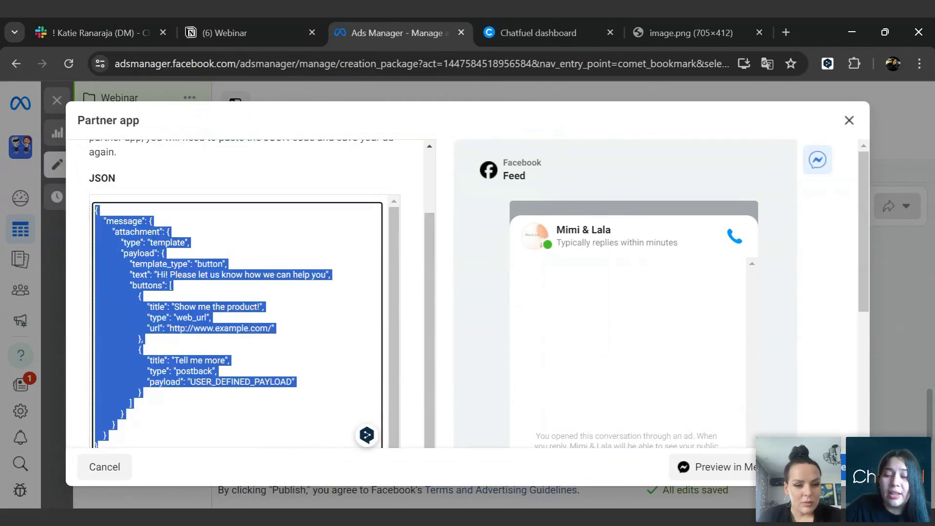
key("BackSpace")
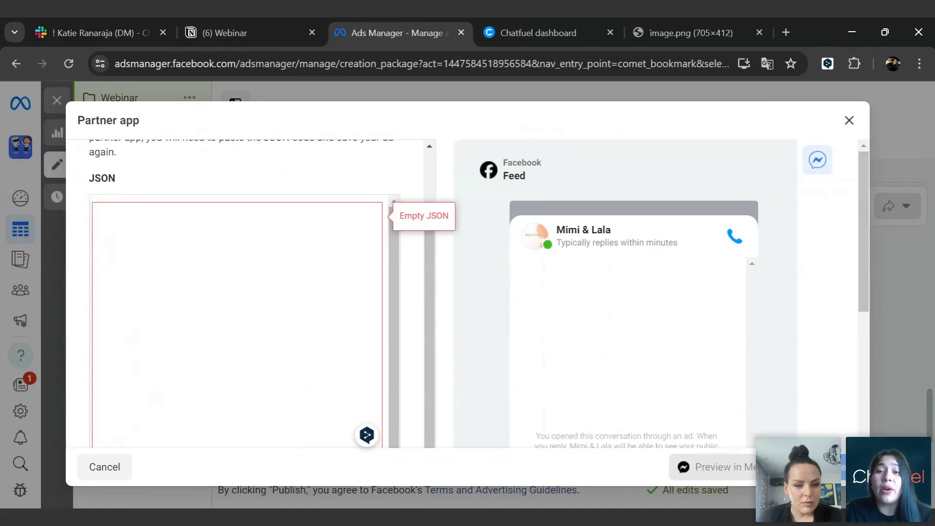
Step: Copy the greeting as JSON code from the Click to message block in Chatfuel and paste it into the ad's empty JSON field
left_click(545, 22)
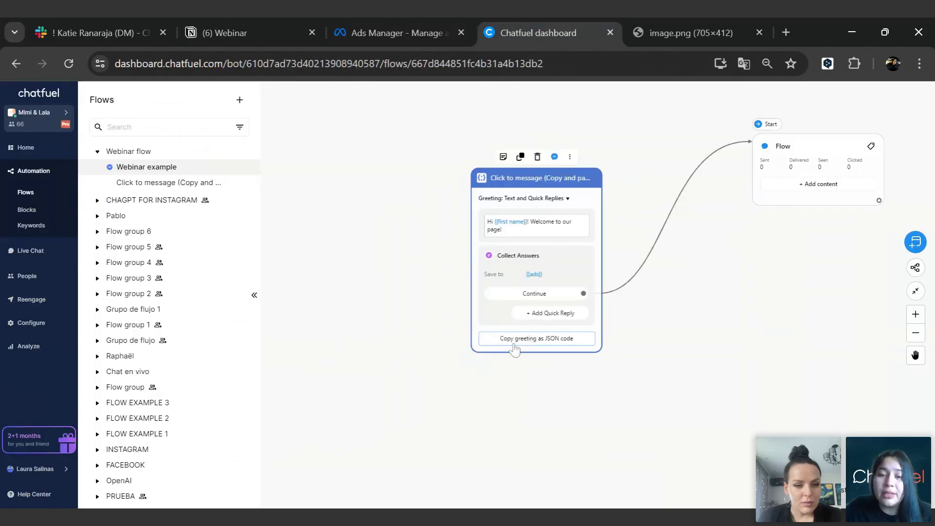
left_click(515, 346)
key("ctrl+shift+Tab")
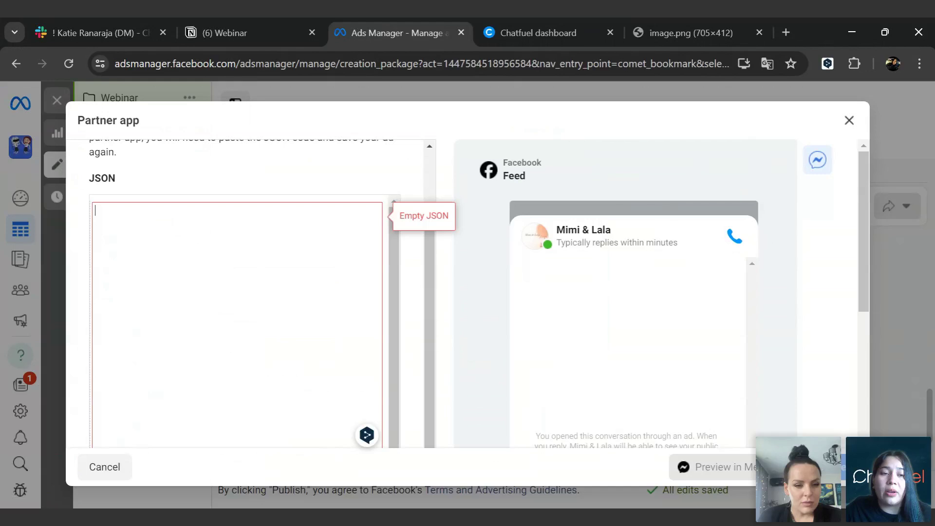
scroll(800, 244, "down", 3)
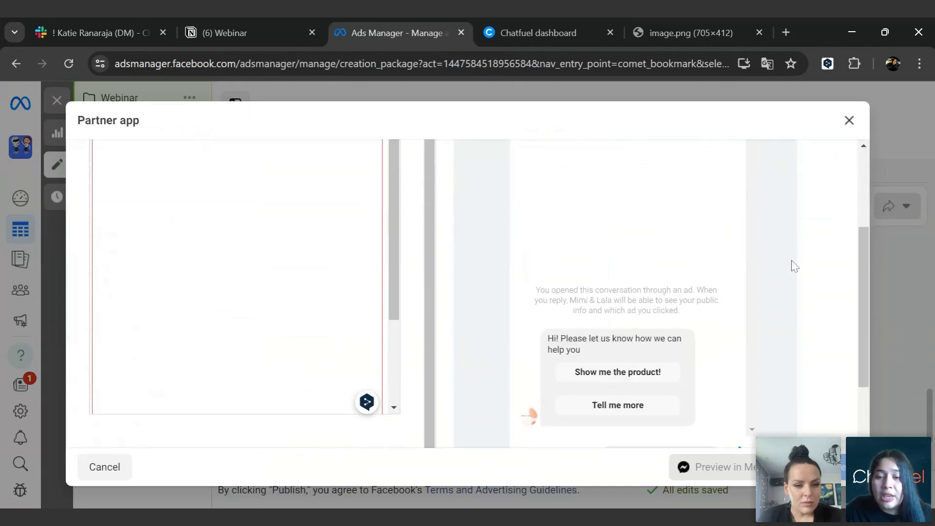
scroll(791, 292, "down", 2)
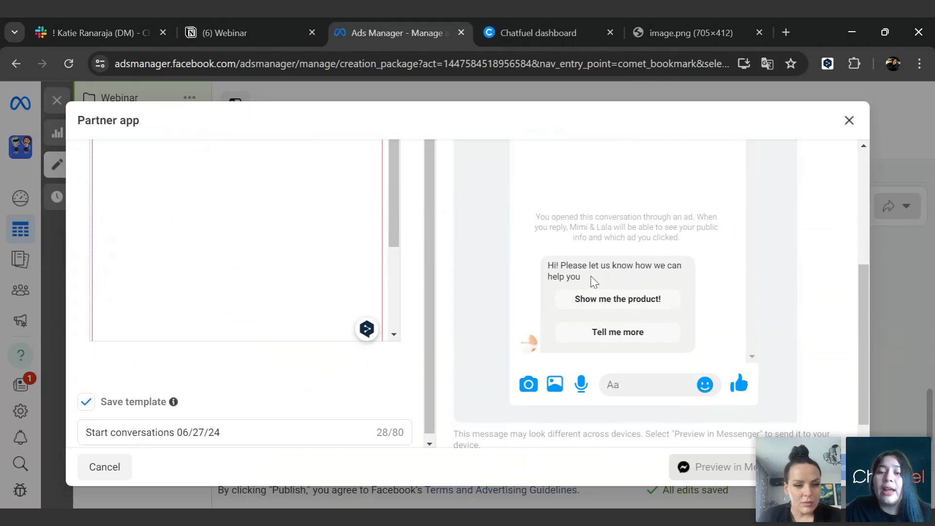
scroll(188, 261, "up", 5)
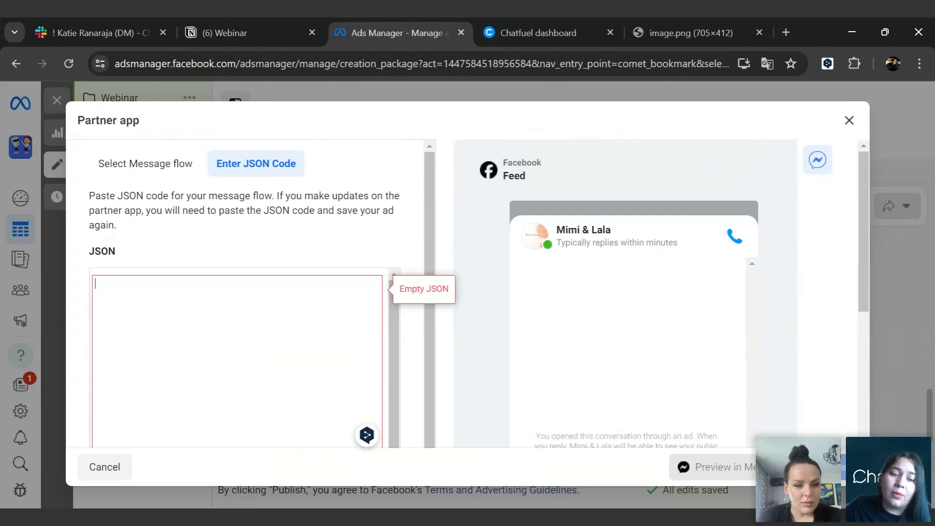
key("ctrl+v")
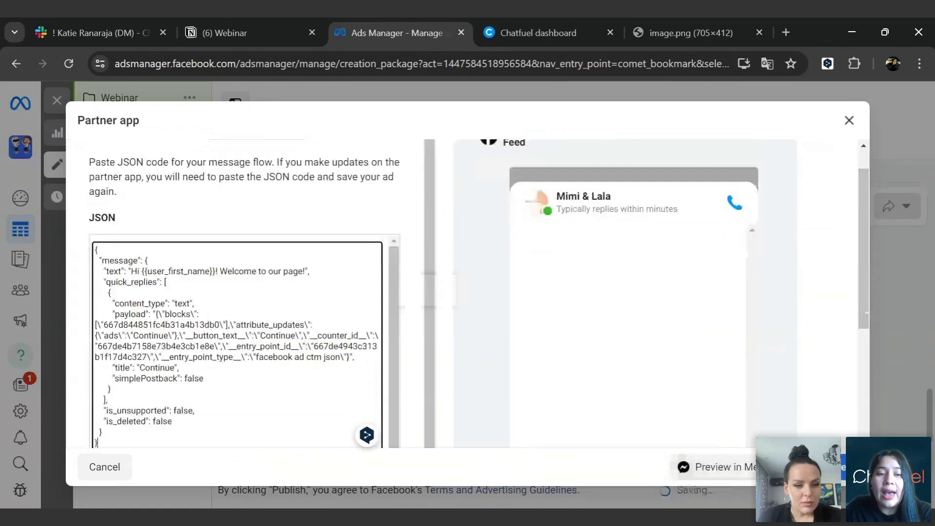
Step: Compare the ad's greeting preview with the Click to message block in Chatfuel, and return to the ad's tracking settings
scroll(618, 250, "down", 5)
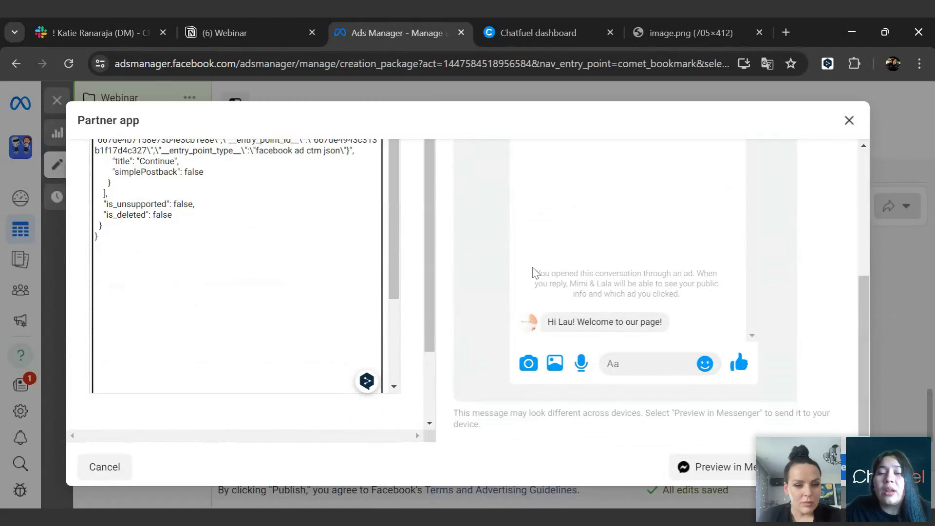
left_click(540, 33)
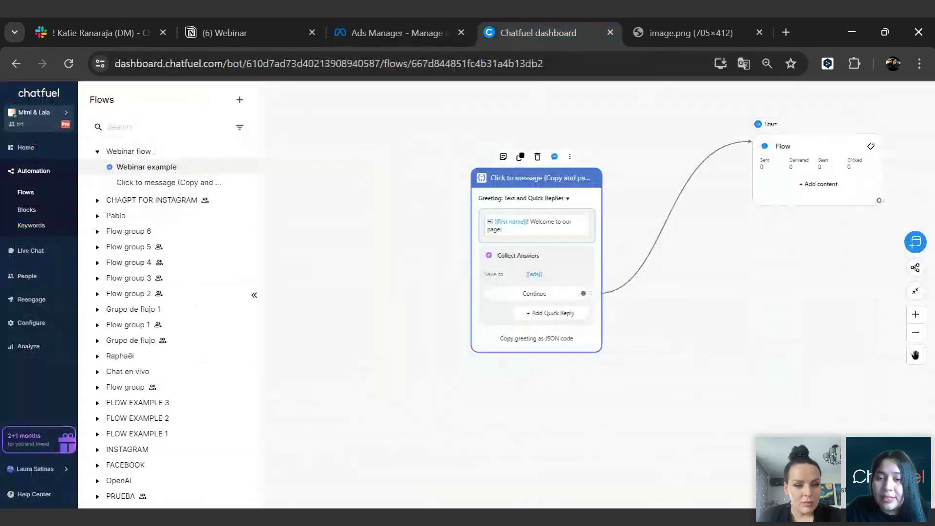
left_click(433, 20)
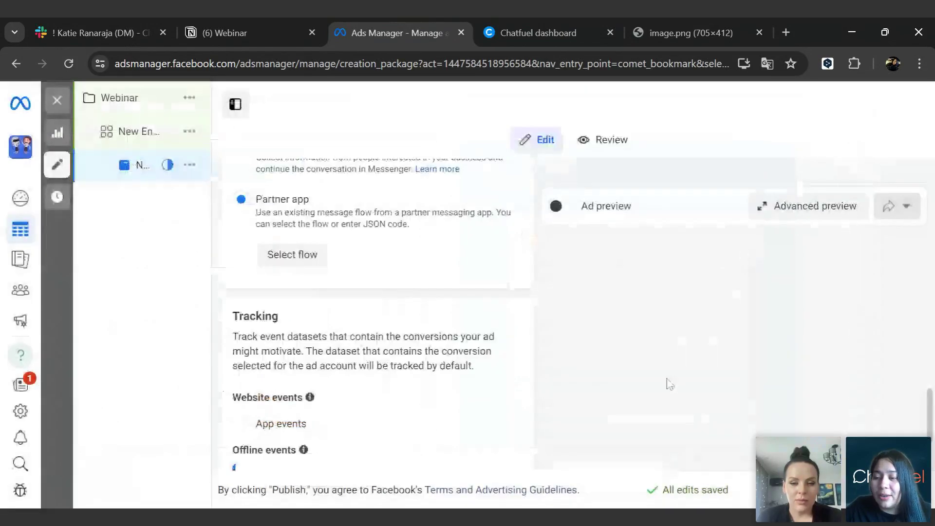
scroll(475, 259, "down", 2)
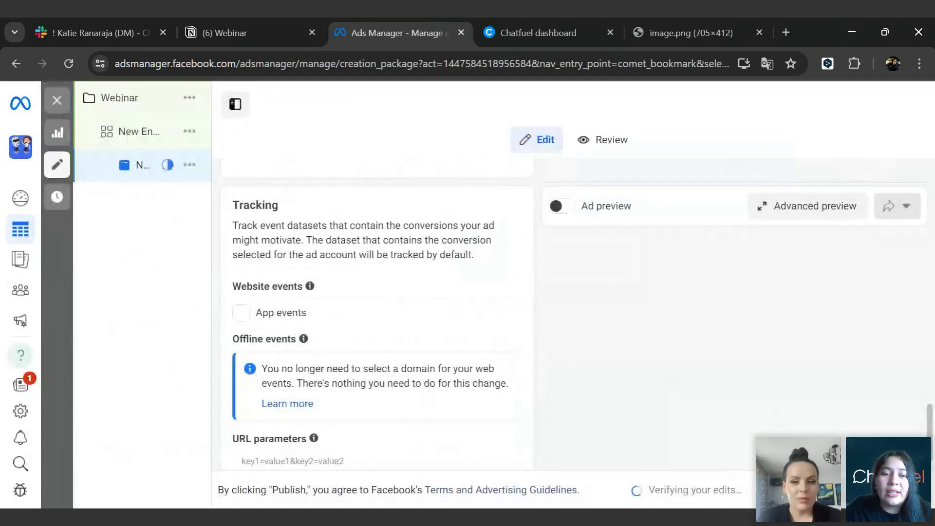
Step: Review the ad's tracking, message template and preview settings, checking them against the Click to message block in Chatfuel
scroll(351, 244, "down", 1)
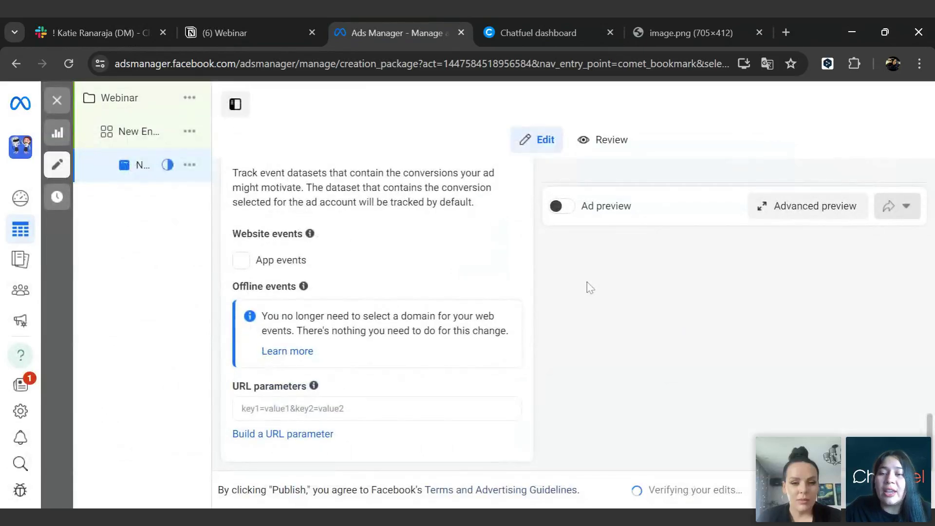
left_click(574, 22)
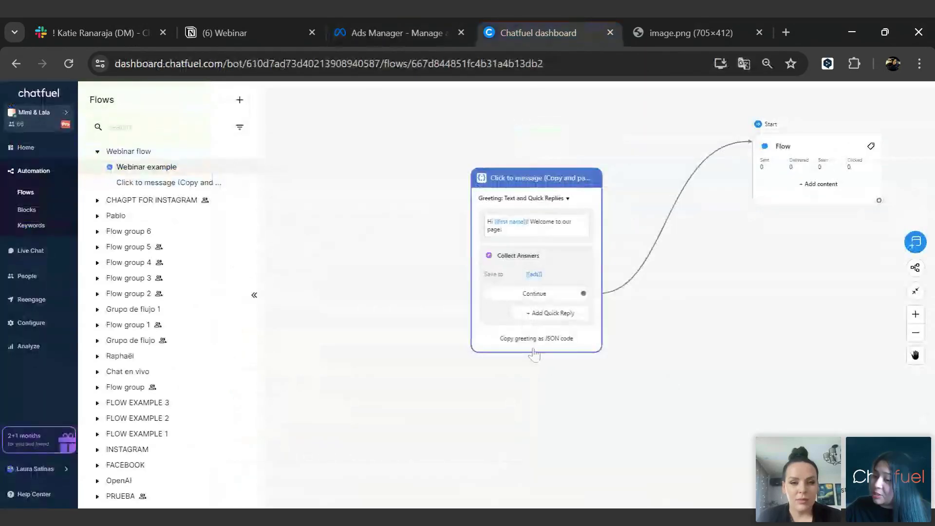
left_click(407, 24)
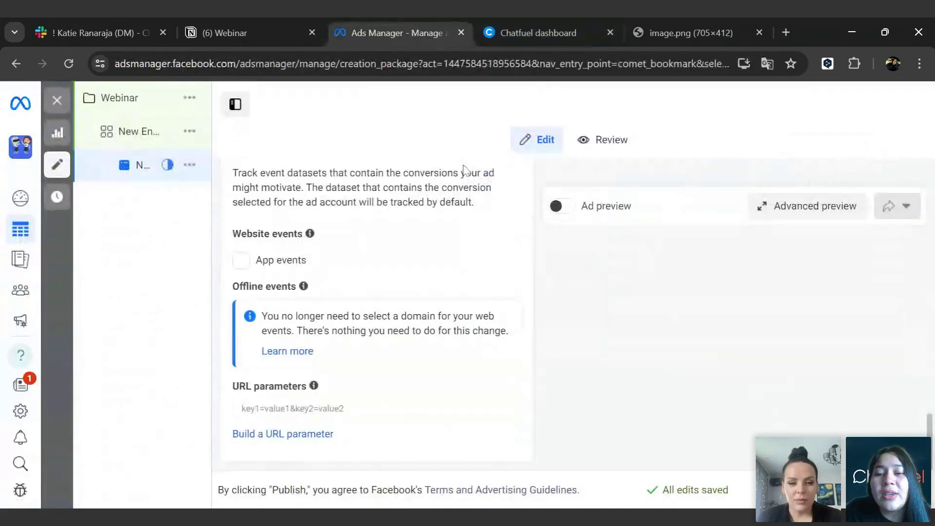
left_click(533, 20)
left_click(421, 41)
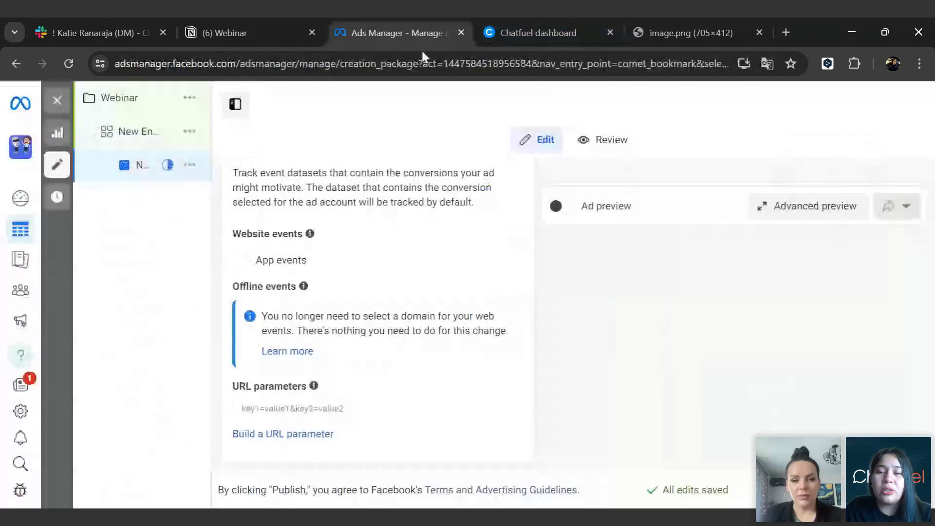
scroll(578, 341, "up", 2)
scroll(620, 331, "down", 3)
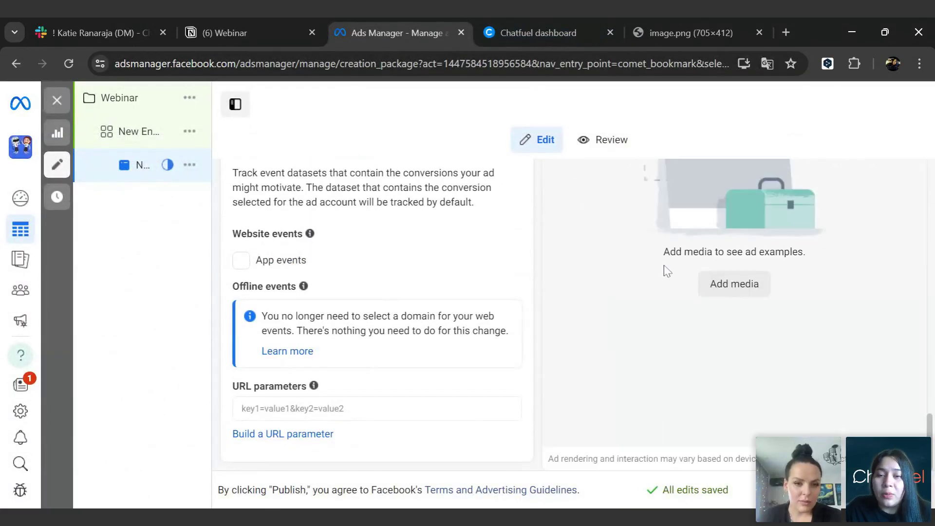
scroll(666, 269, "up", 6)
left_click(558, 210)
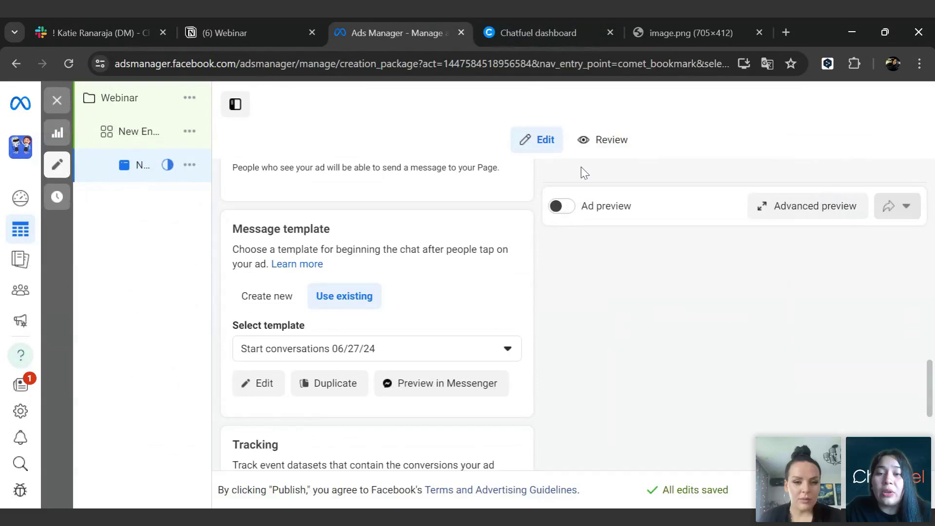
left_click(596, 141)
left_click(533, 148)
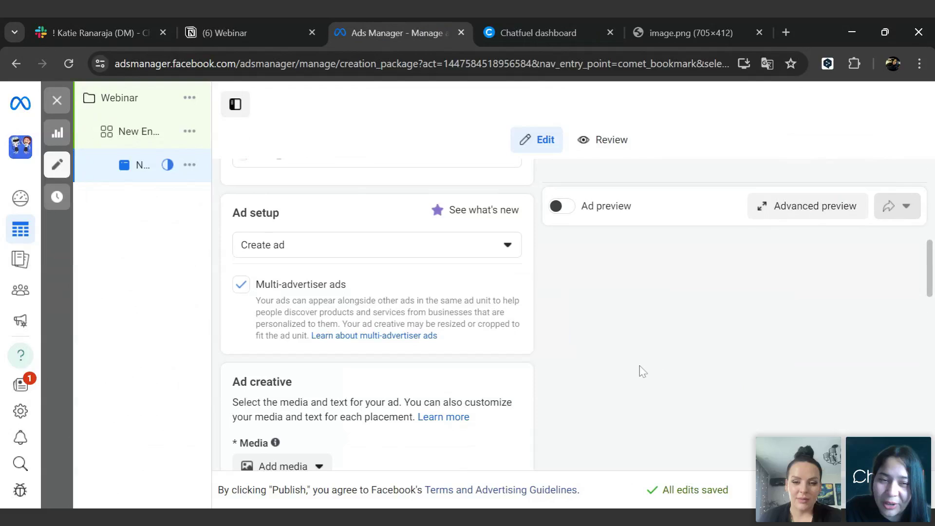
Step: Switch to Chatfuel and add a Click to message (Manual setup) entry point to the Webinar example flow
left_click(556, 24)
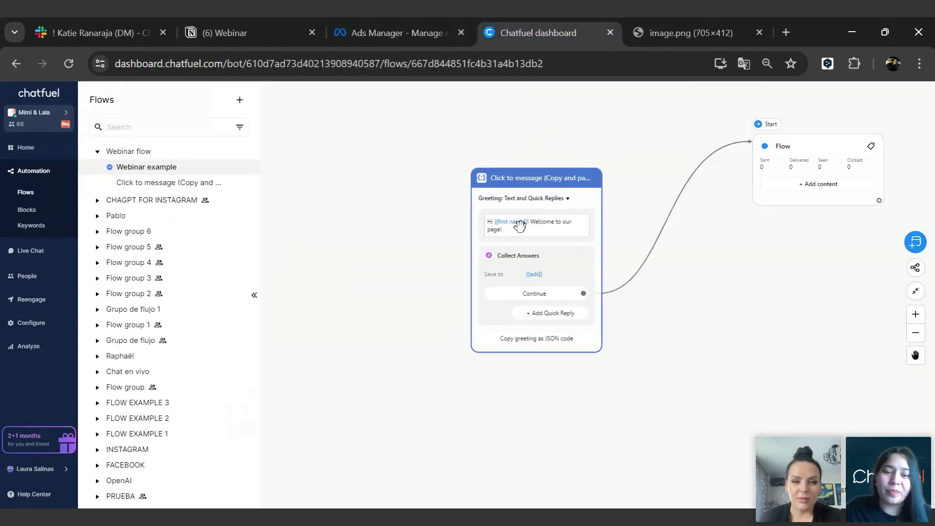
mouse_move(520, 225)
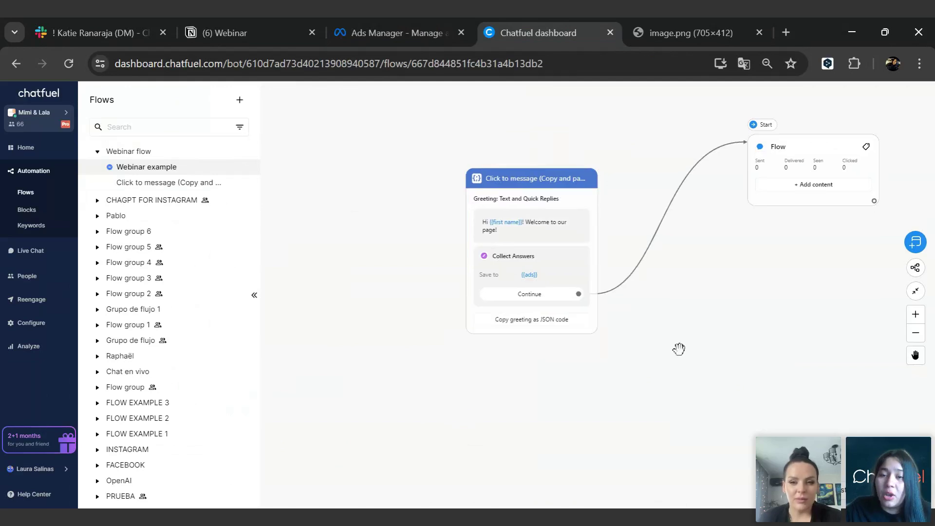
scroll(780, 293, "right", 2)
scroll(779, 292, "down", 1)
left_click(914, 242)
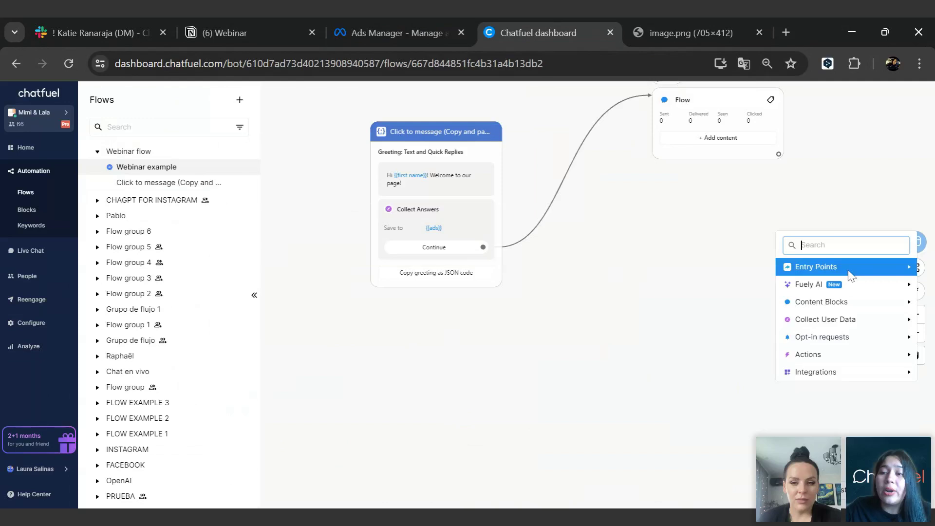
mouse_move(868, 267)
left_click(716, 321)
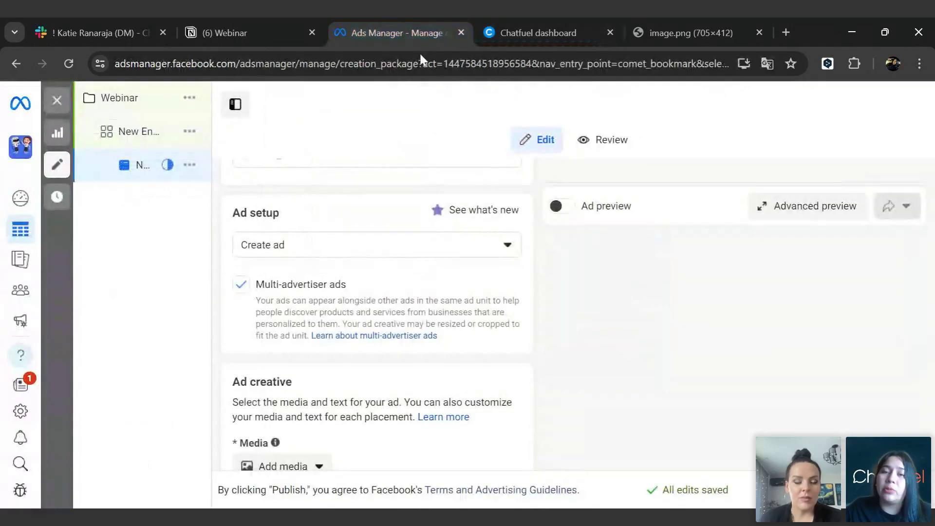
Step: Create a new campaign in Ads Manager with the Engagement objective and recommended settings
mouse_move(140, 173)
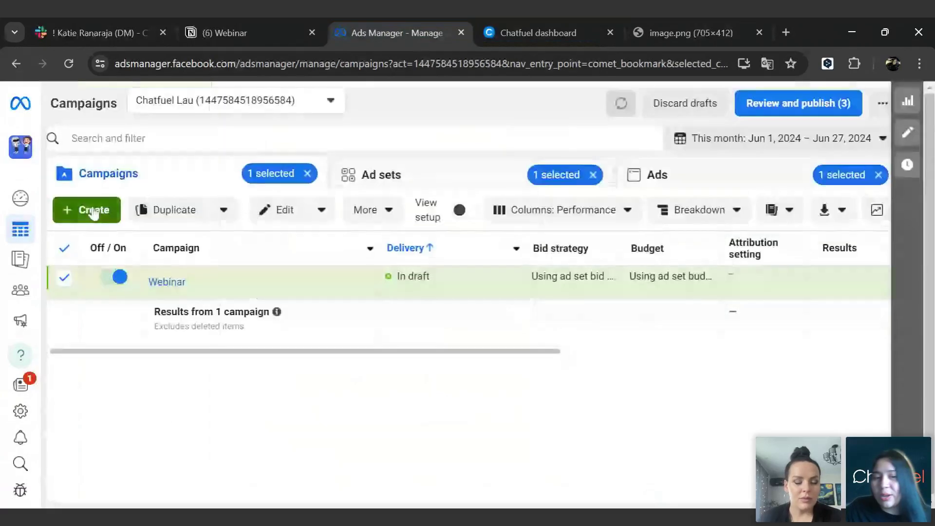
left_click(92, 211)
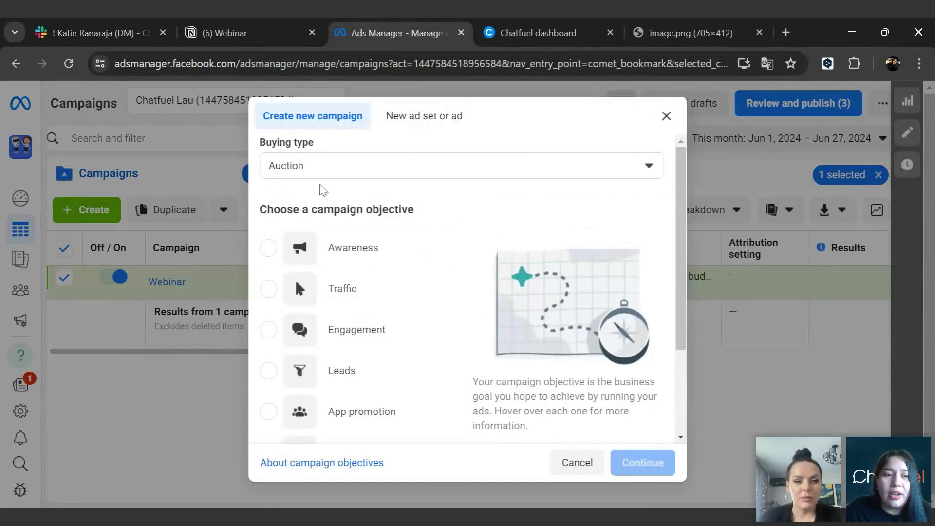
left_click(269, 330)
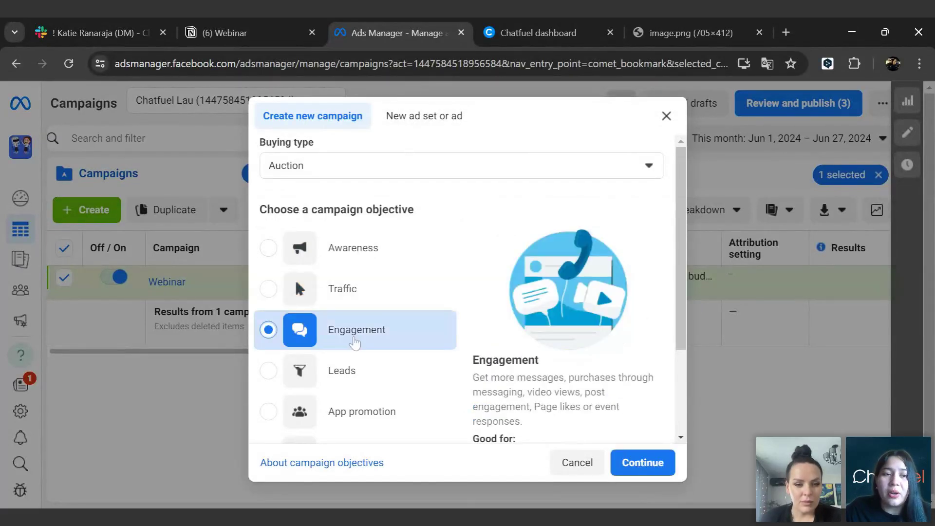
left_click(663, 462)
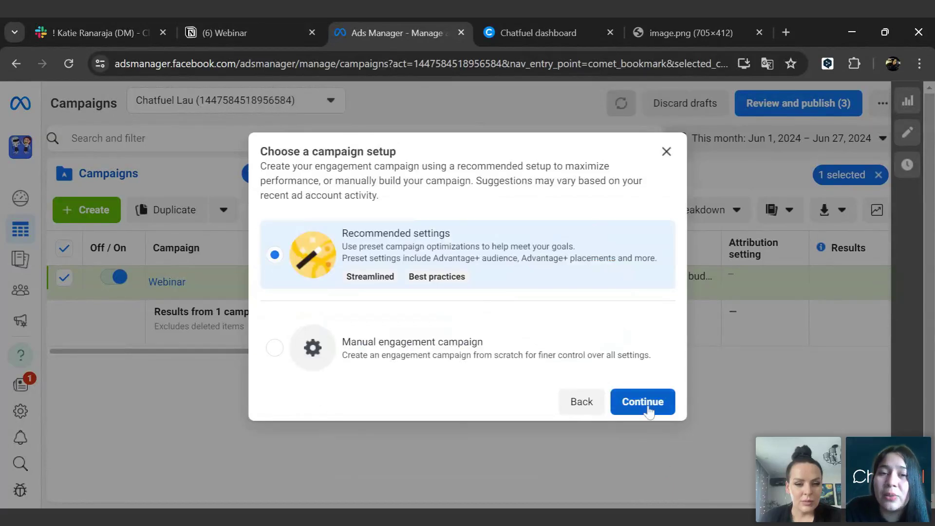
left_click(649, 410)
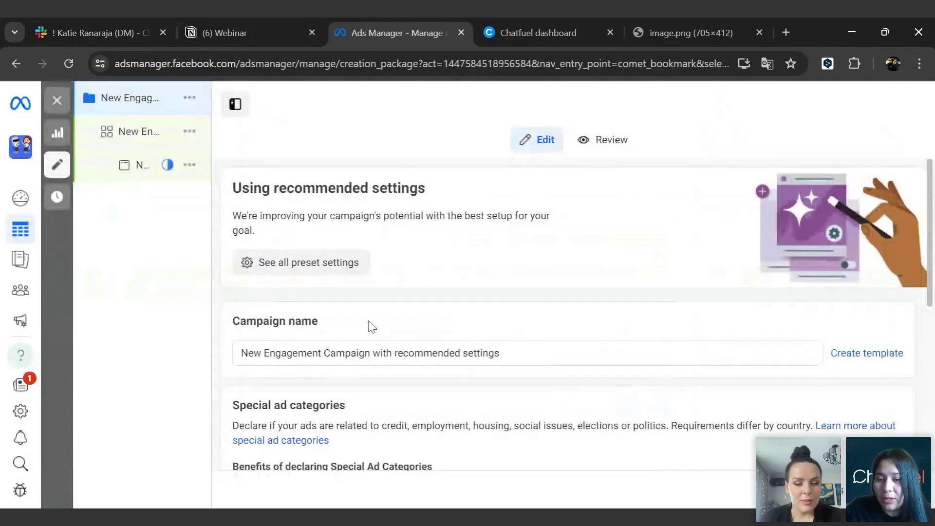
Step: Name the new engagement campaign Webinar 2
left_click(516, 353)
left_click_drag(517, 353, 198, 363)
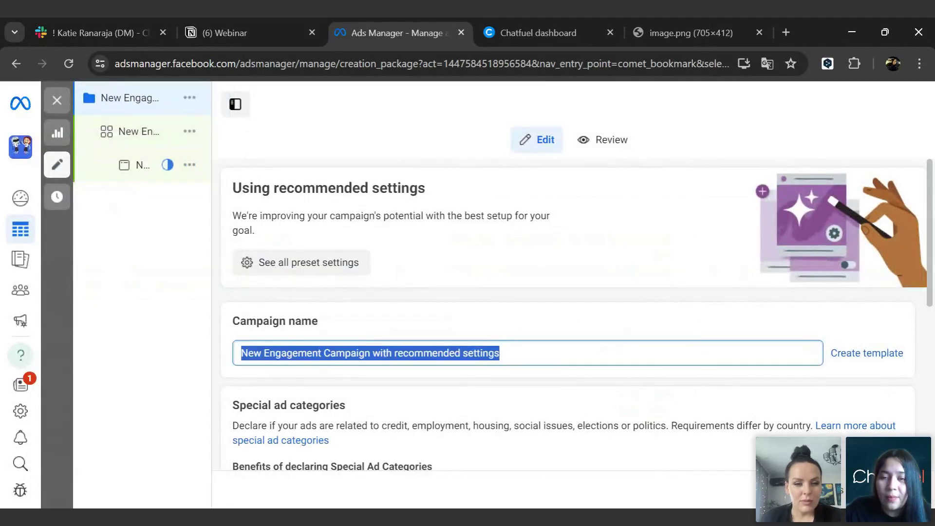
type("Webinar 2")
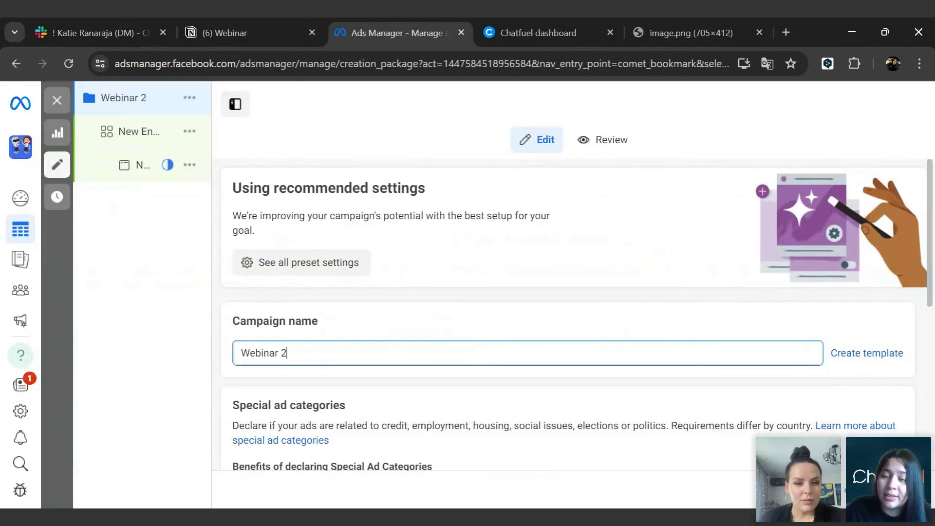
Step: Continue to the Webinar 2 ad set and choose Mimi & Lala as its Facebook Page
scroll(570, 315, "down", 5)
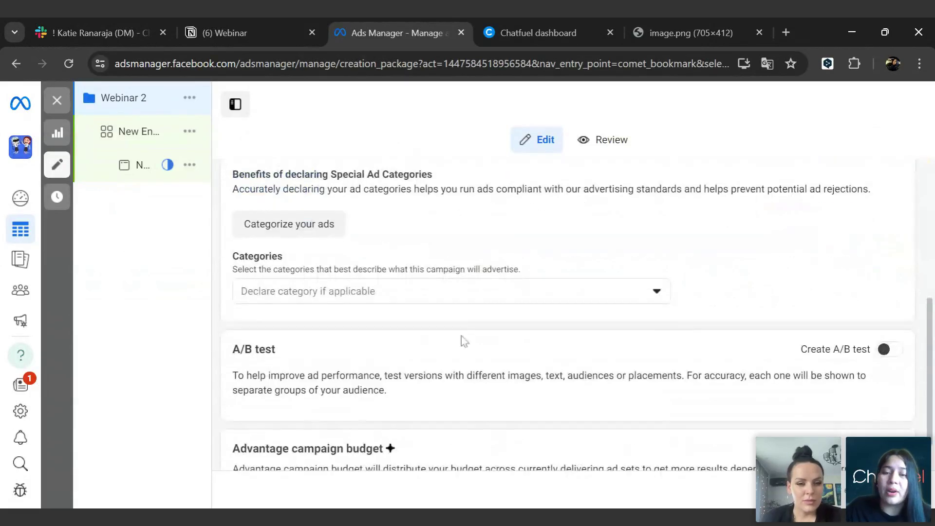
scroll(460, 346, "down", 1)
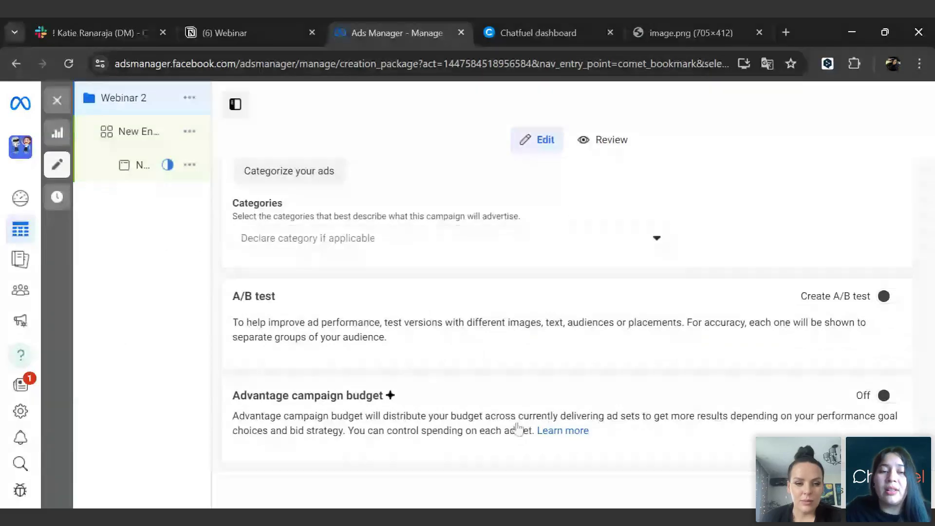
scroll(389, 341, "down", 10)
scroll(341, 302, "up", 3)
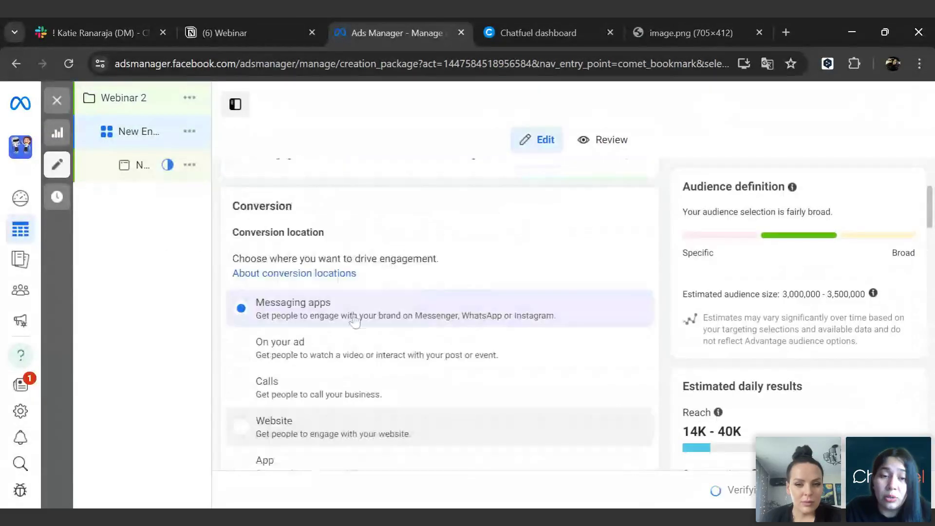
scroll(378, 318, "down", 6)
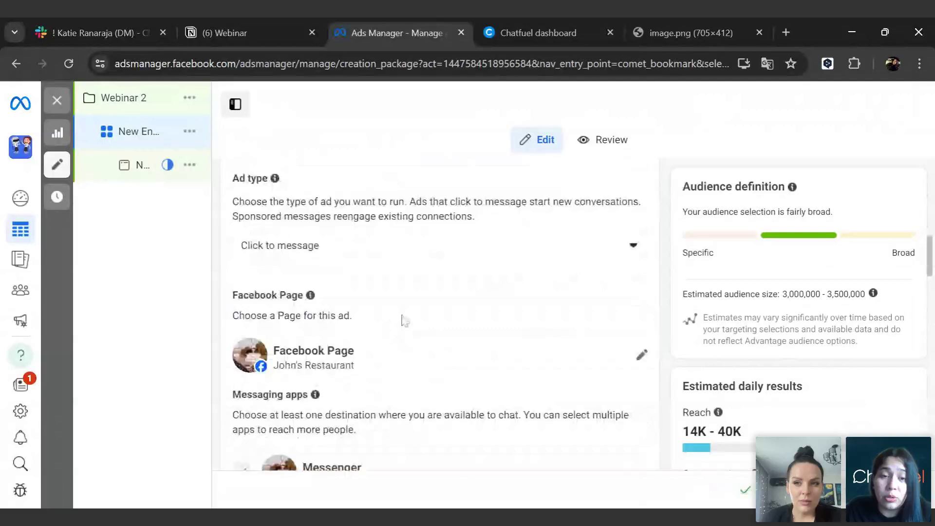
left_click(391, 359)
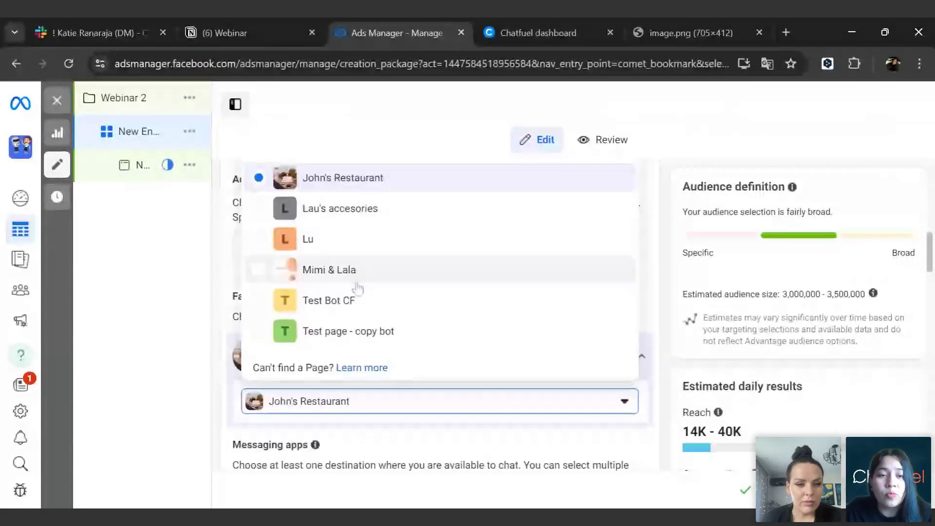
left_click(341, 346)
Step: Deselect Instagram so Messenger is the only messaging app for the ad set, and continue to the ad's settings
scroll(396, 313, "down", 6)
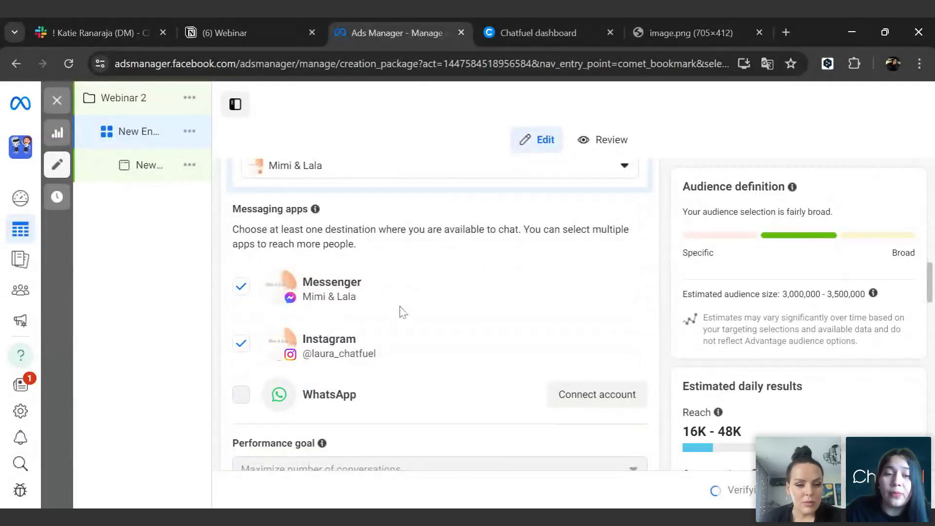
left_click(242, 344)
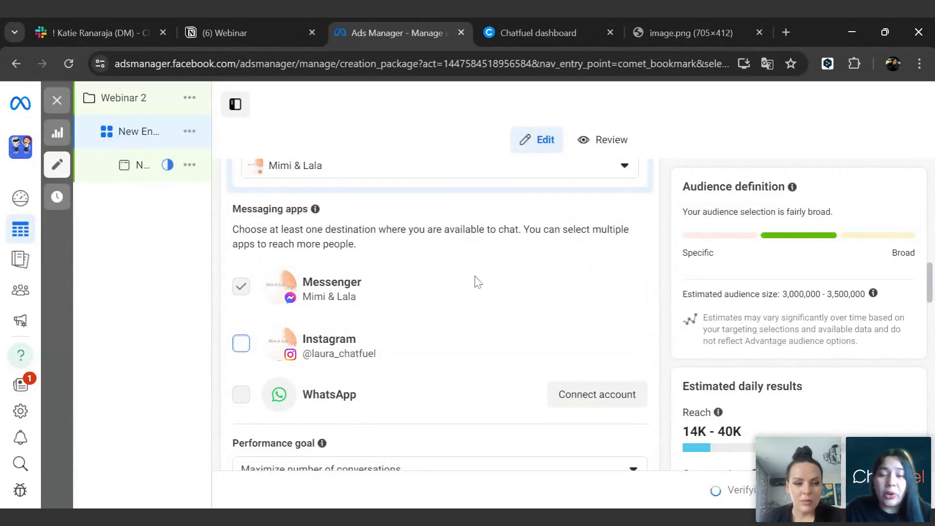
scroll(482, 287, "down", 3)
scroll(495, 295, "down", 10)
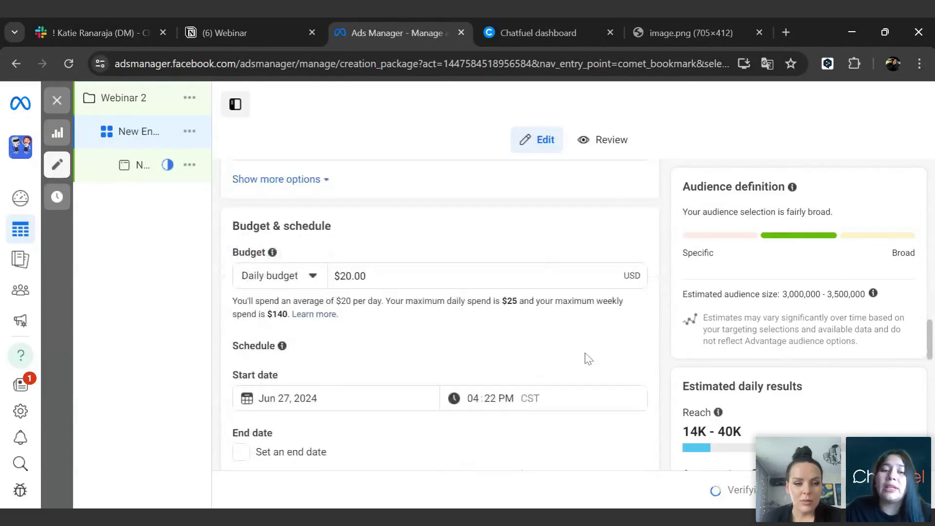
scroll(624, 357, "down", 7)
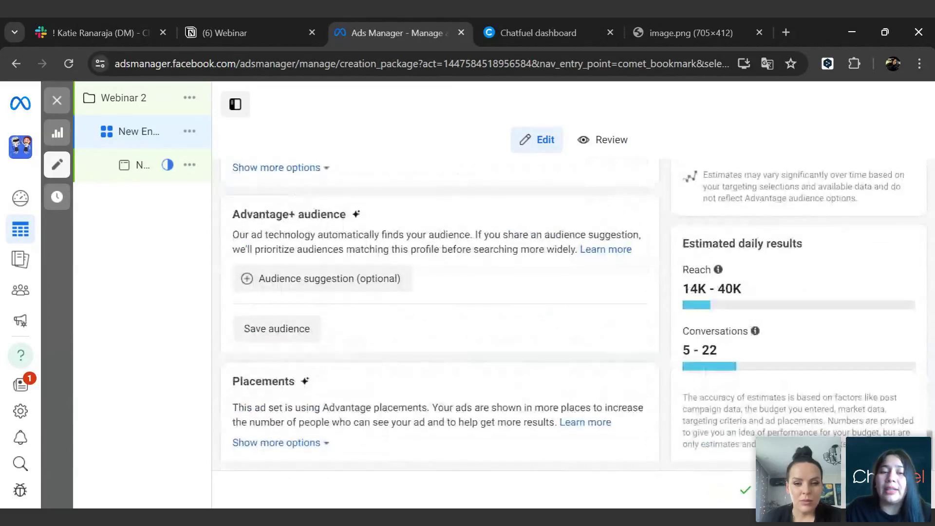
left_click(899, 490)
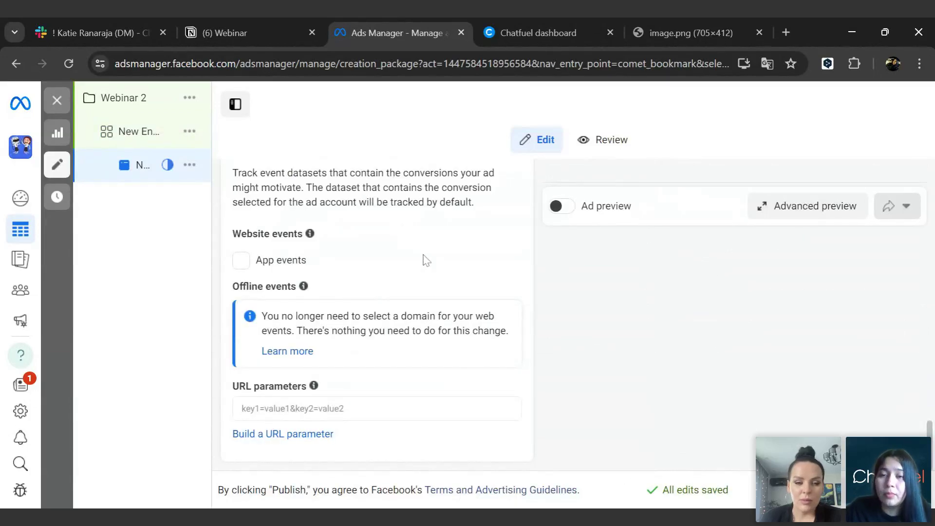
Step: Compare the ad's Start conversations template with the manual setup block in Chatfuel and the reference image of matching greeting fields
scroll(426, 260, "up", 10)
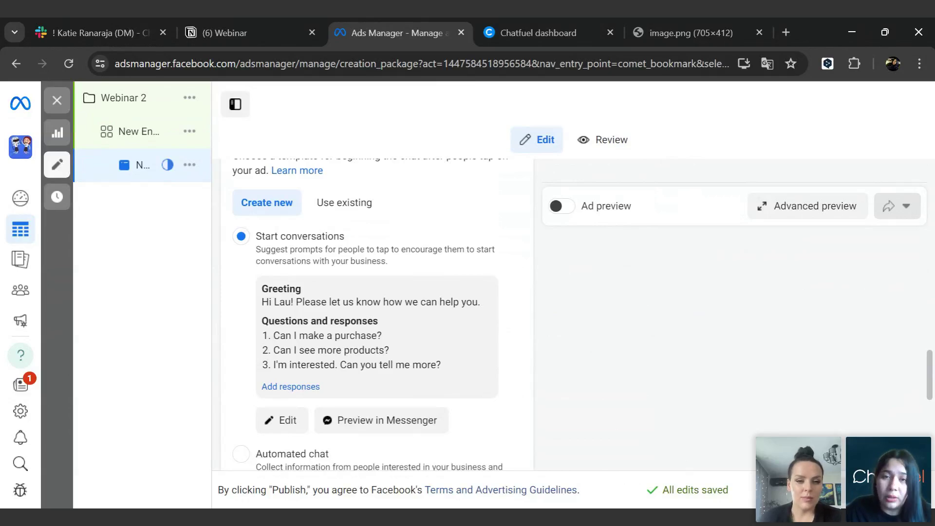
left_click(560, 15)
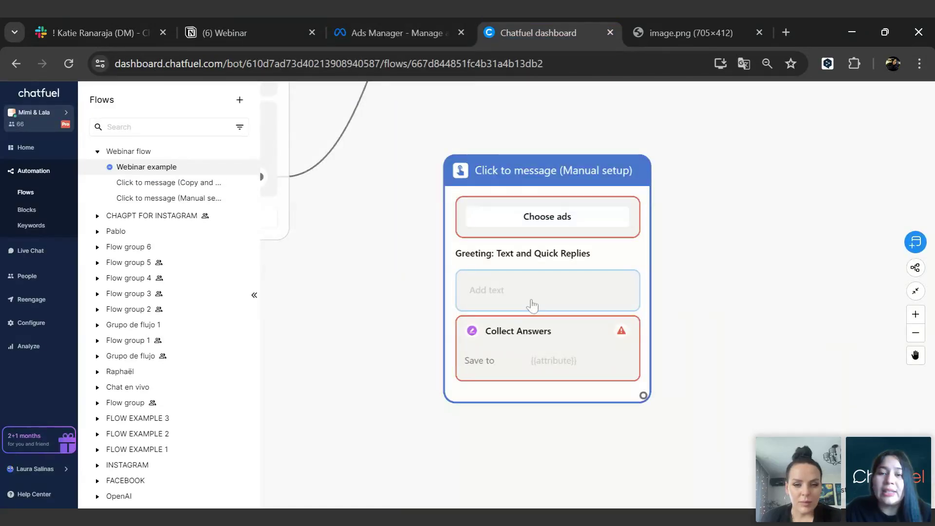
left_click(397, 32)
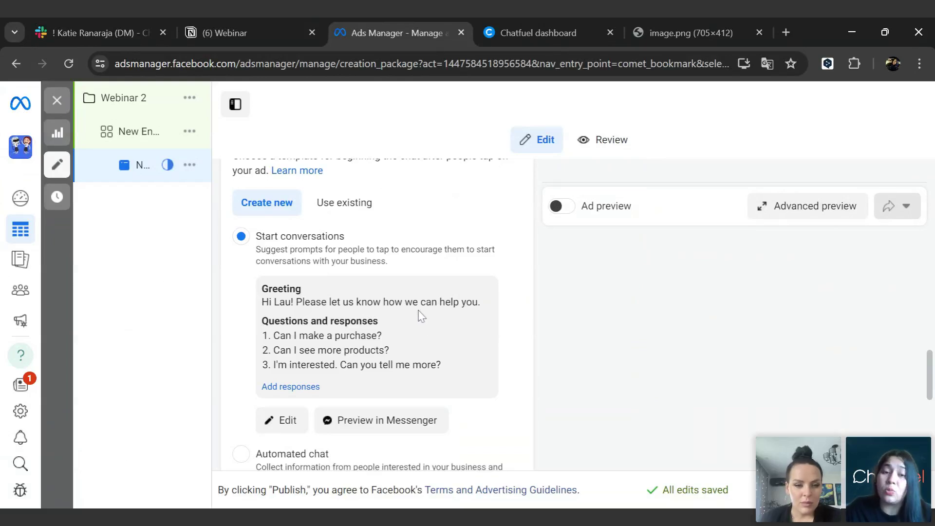
left_click(689, 26)
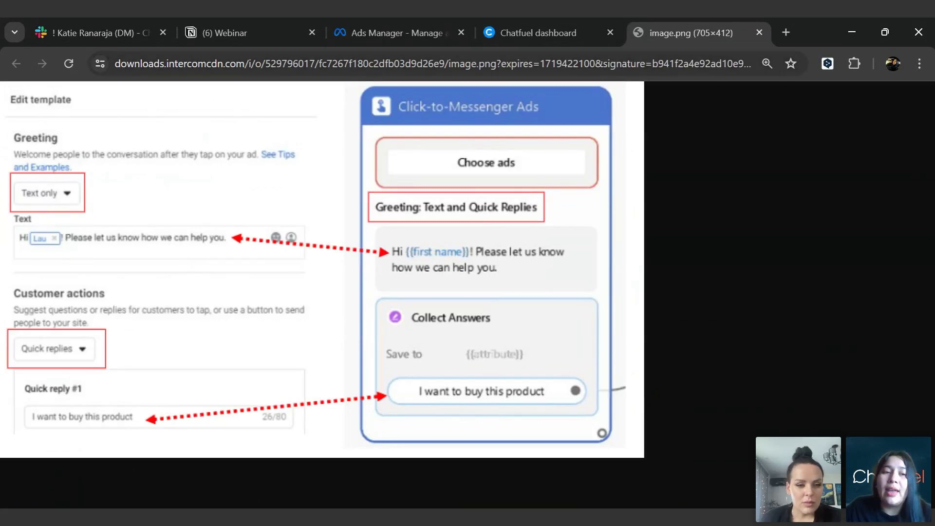
left_click(574, 16)
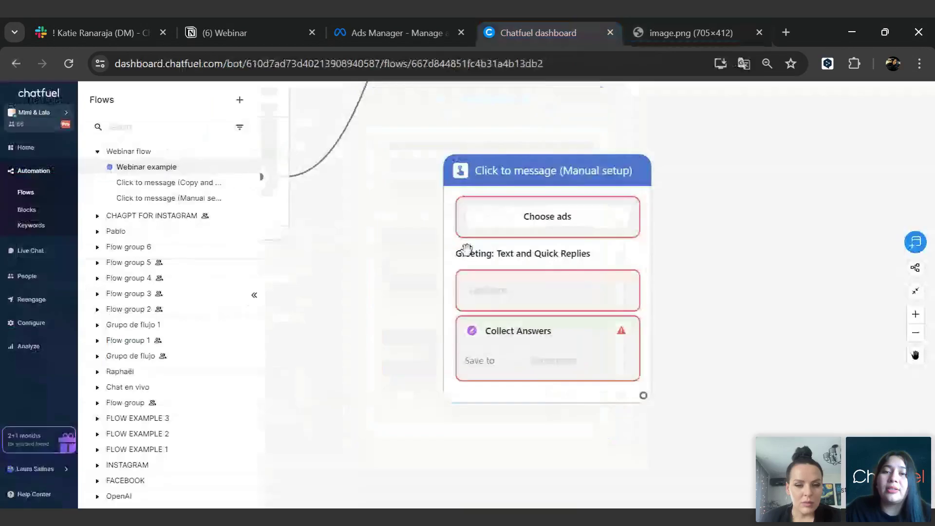
Step: Open the ad's Start conversations template for editing and examine its greeting, media, customer actions and question fields
left_click(397, 33)
left_click(291, 426)
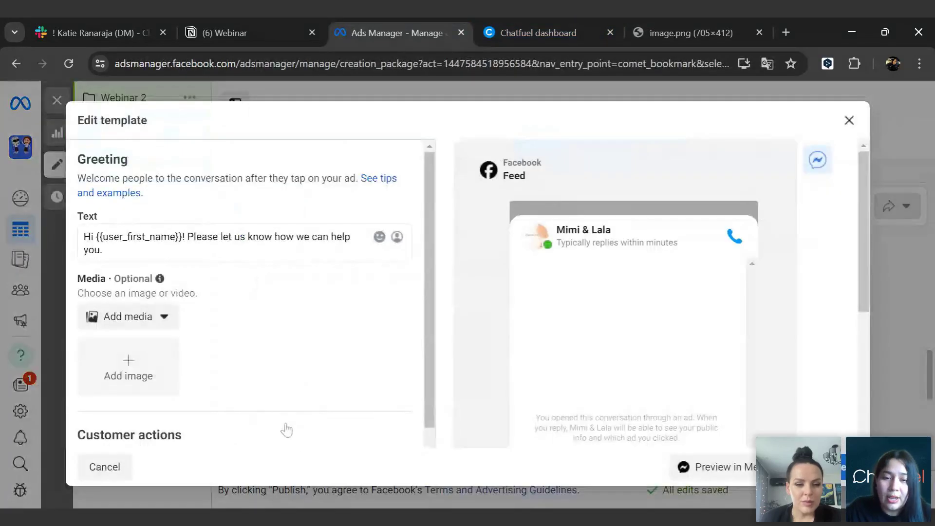
scroll(166, 209, "down", 2)
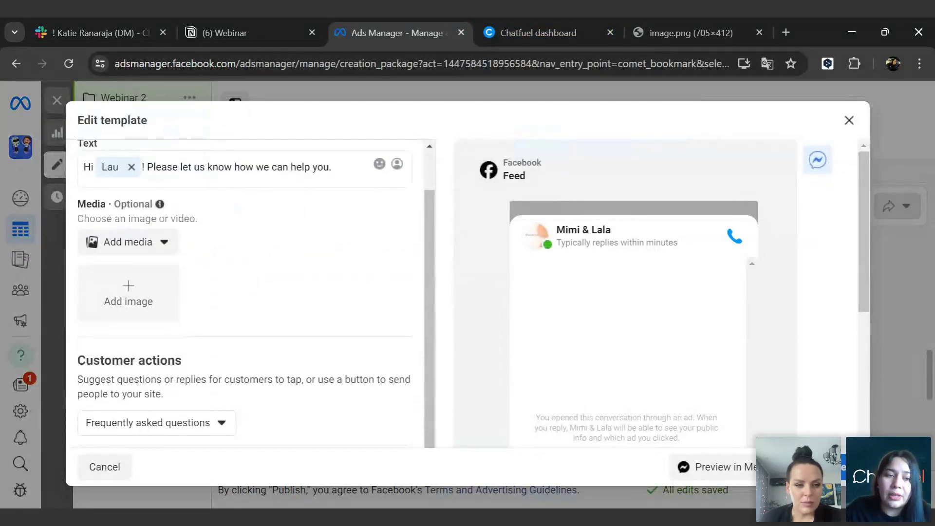
scroll(257, 244, "down", 3)
scroll(257, 264, "up", 5)
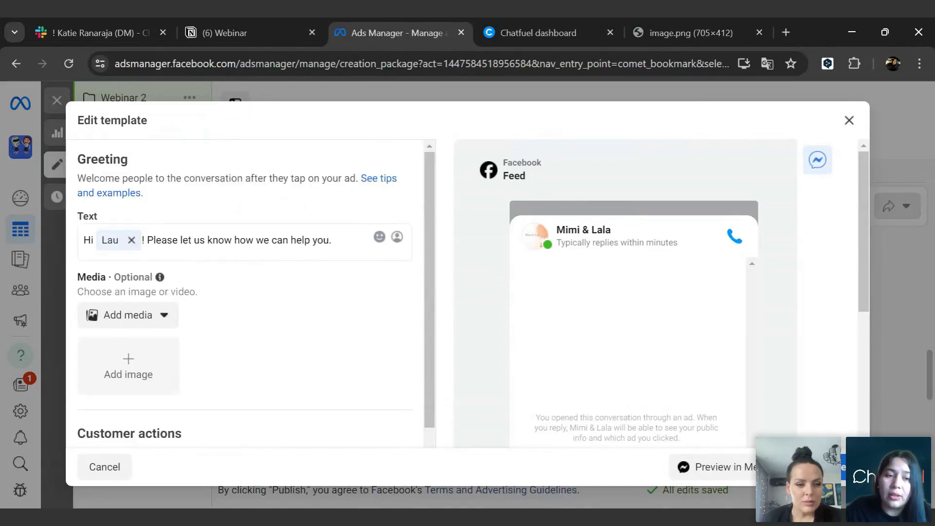
scroll(183, 250, "down", 5)
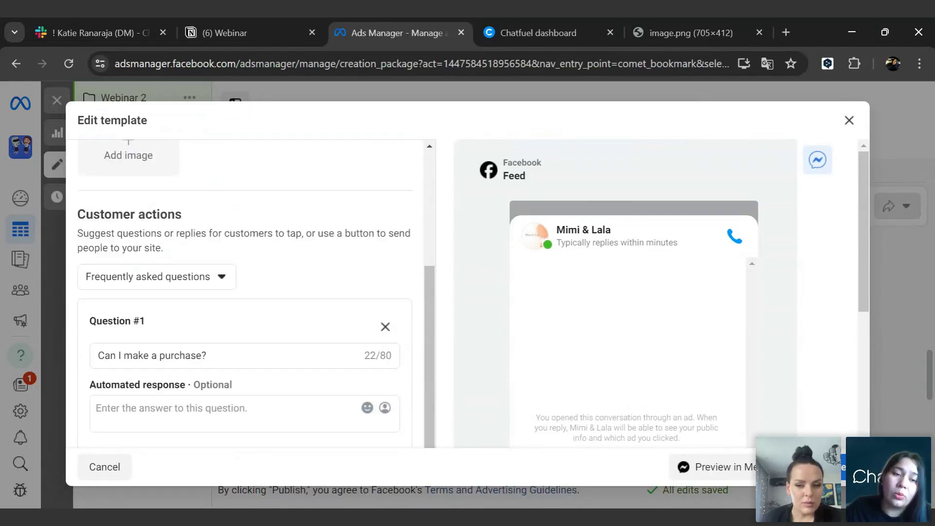
left_click_drag(112, 214, 206, 224)
left_click(205, 224)
scroll(206, 224, "down", 4)
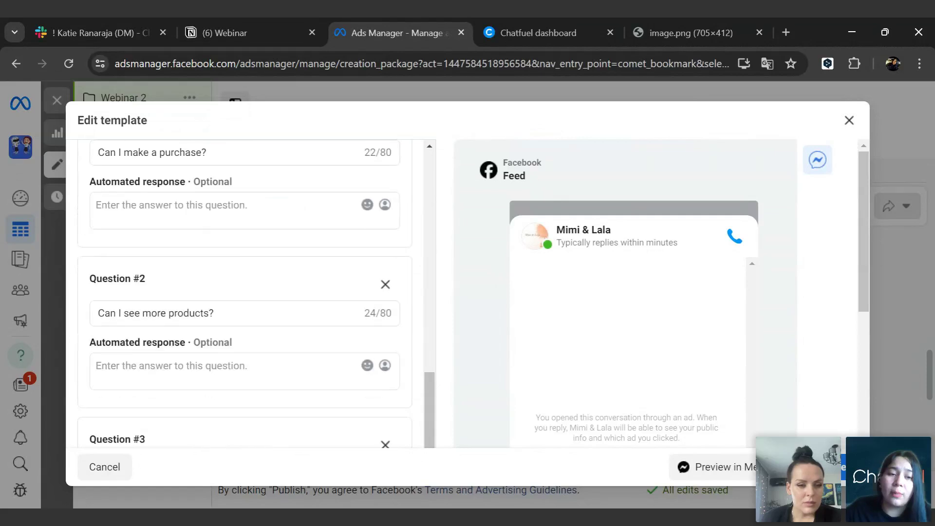
scroll(200, 378, "up", 9)
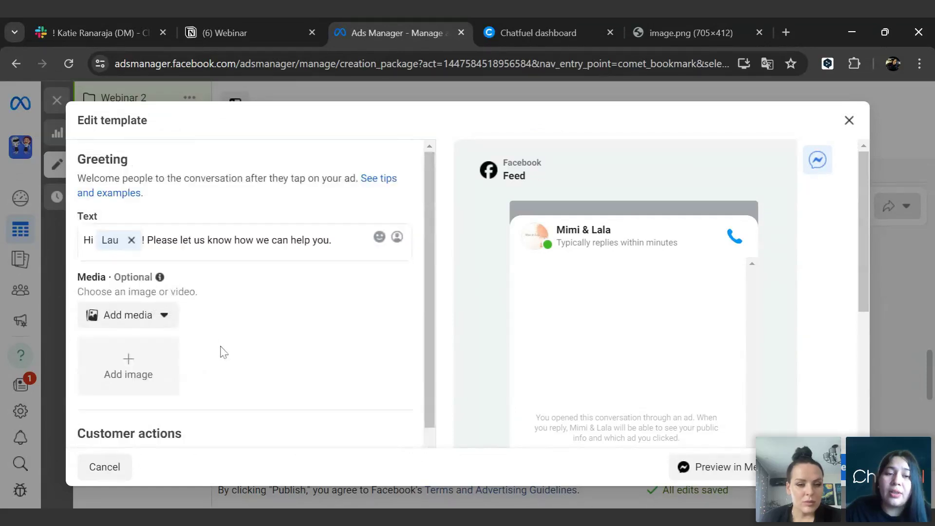
Step: Compare the template's greeting and customer actions with the reference image of matching Click-to-Messenger fields
left_click(670, 22)
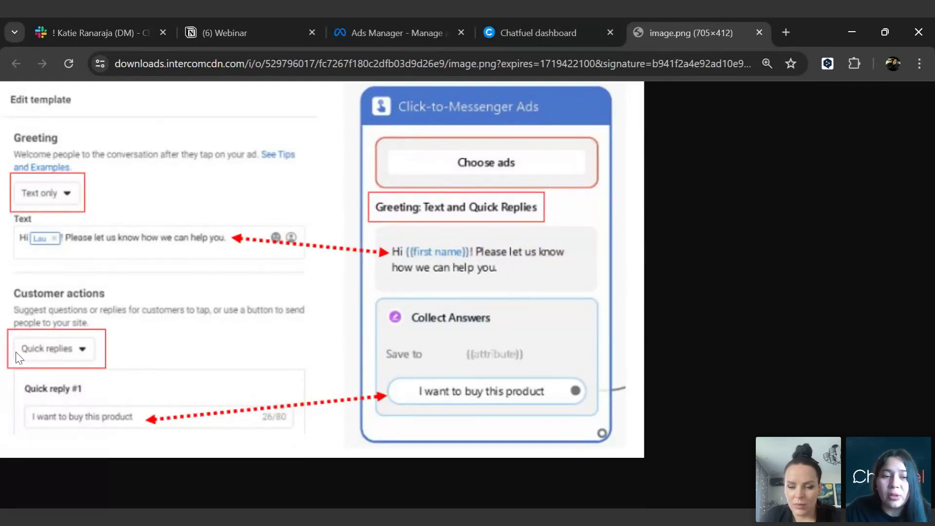
left_click(577, 19)
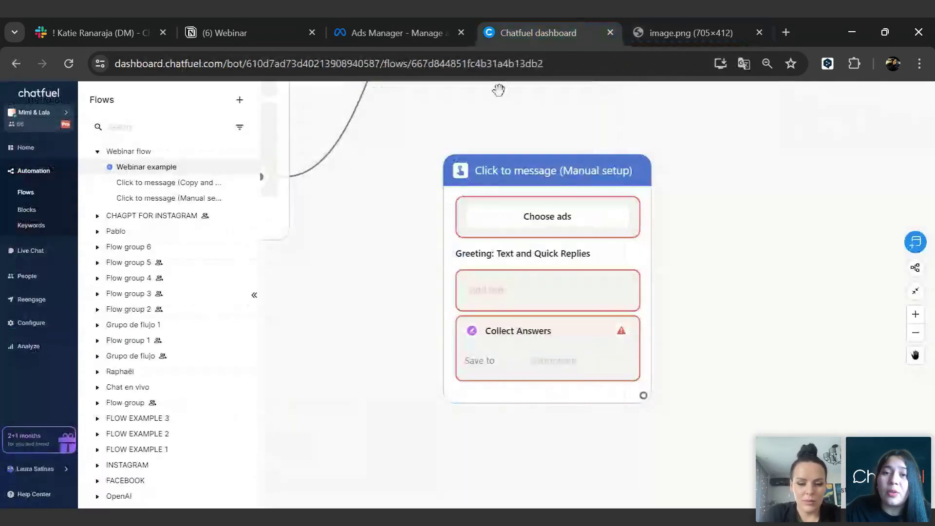
key("ctrl+Tab")
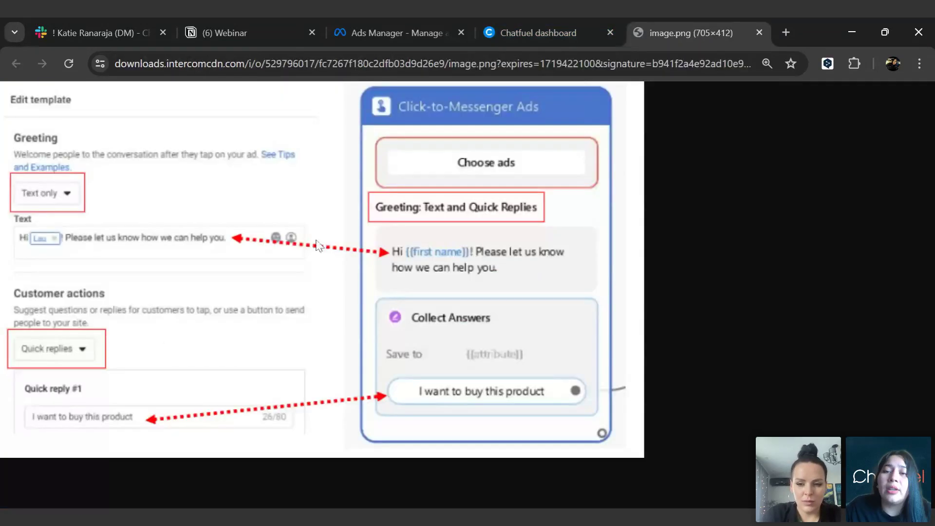
left_click(382, 20)
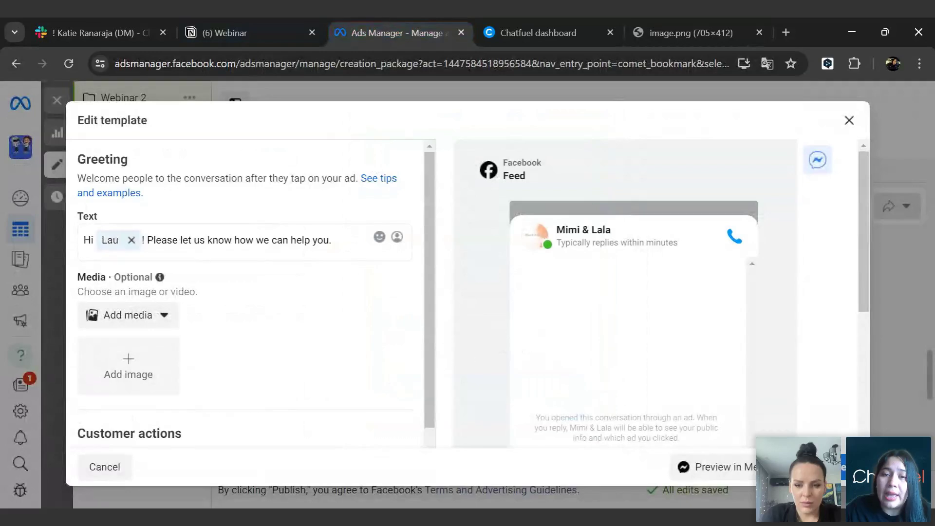
Step: In Chatfuel, set the greeting text of the Click to message (Manual setup) block to "Hi! Welcome to our bot!"
left_click(558, 24)
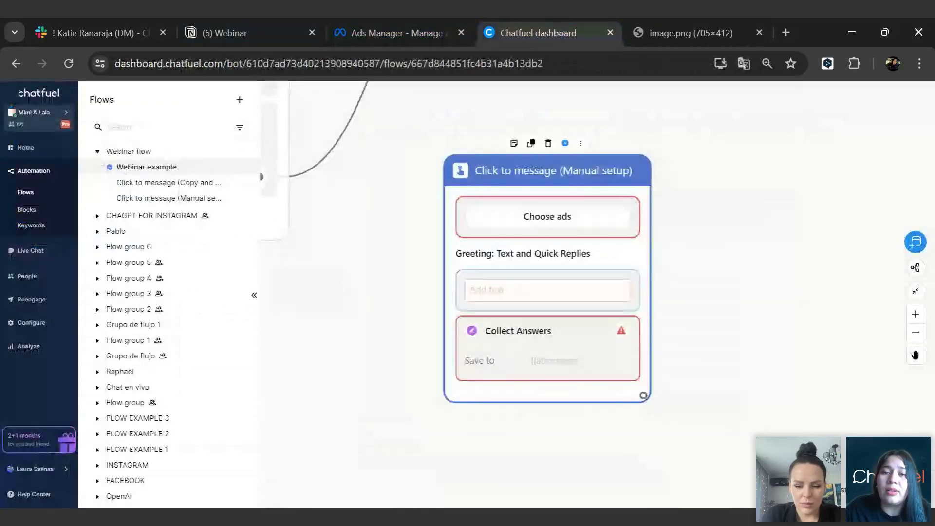
left_click(487, 290)
type("Hi! Welcome to our bot!")
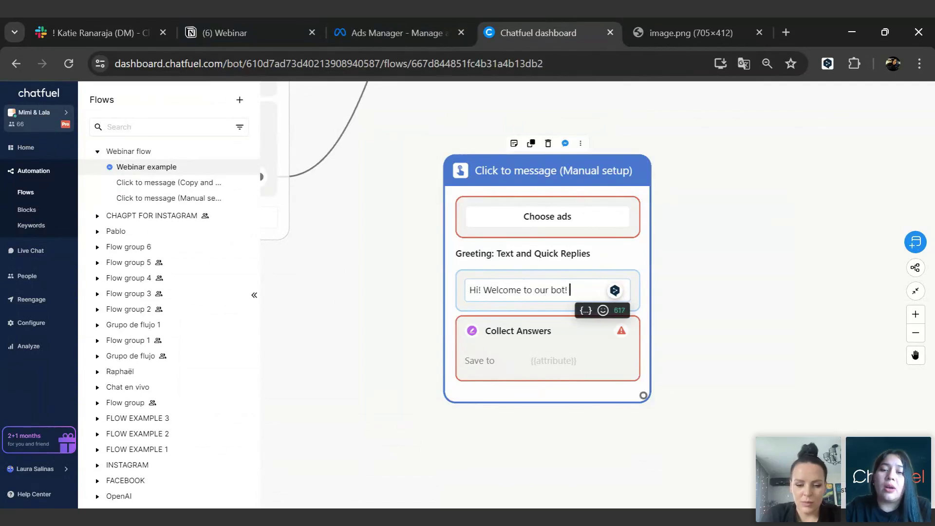
Step: Add a quick reply labelled "Continue" under Collect Answers in the manual setup block
left_click(555, 366)
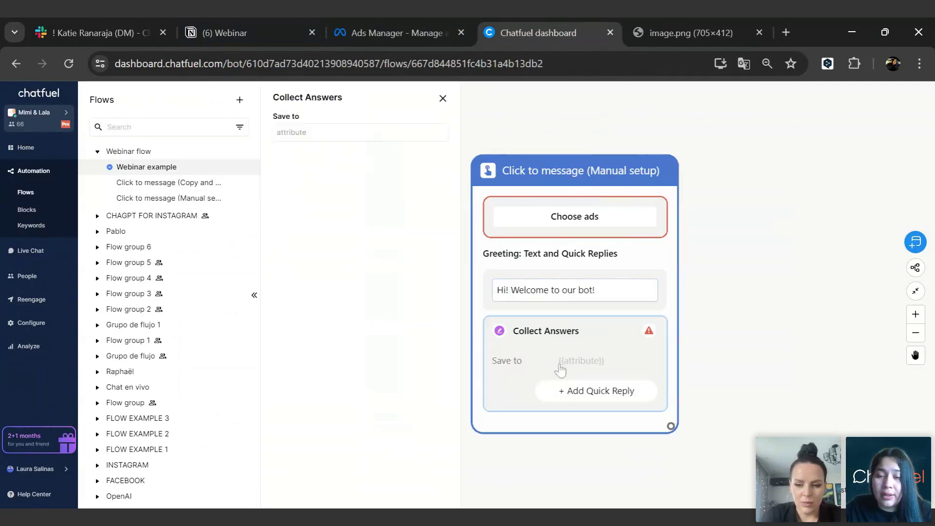
left_click(569, 394)
type("Continu")
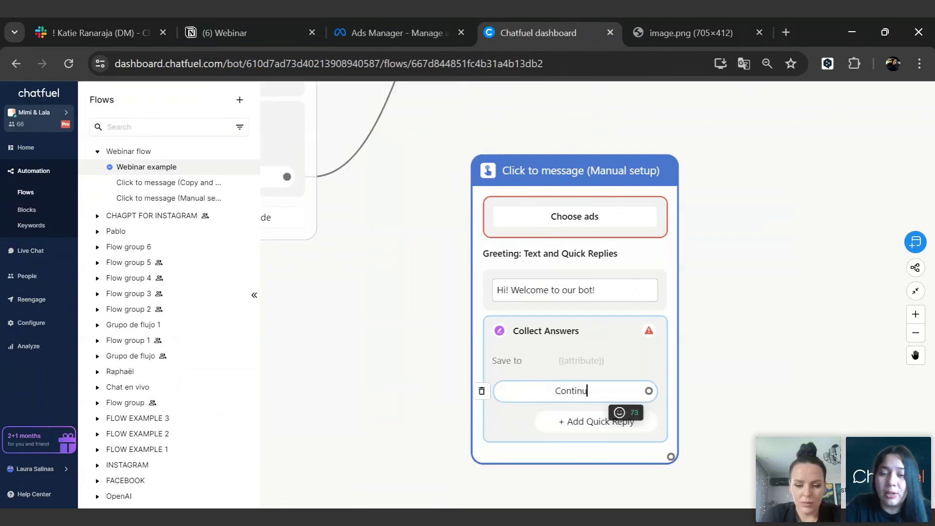
type("e")
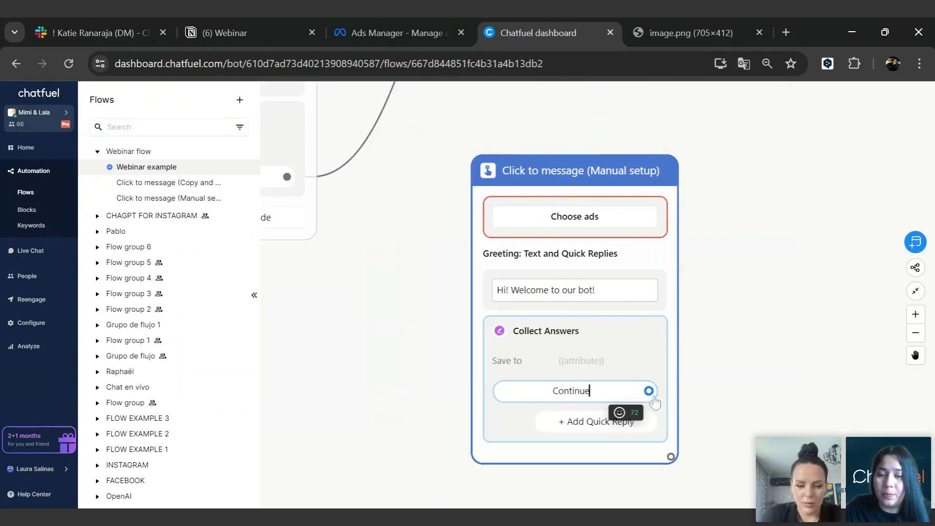
Step: Connect the Continue quick reply to a new Text + Buttons content block beside the manual setup block
left_click_drag(649, 391, 793, 188)
mouse_move(795, 251)
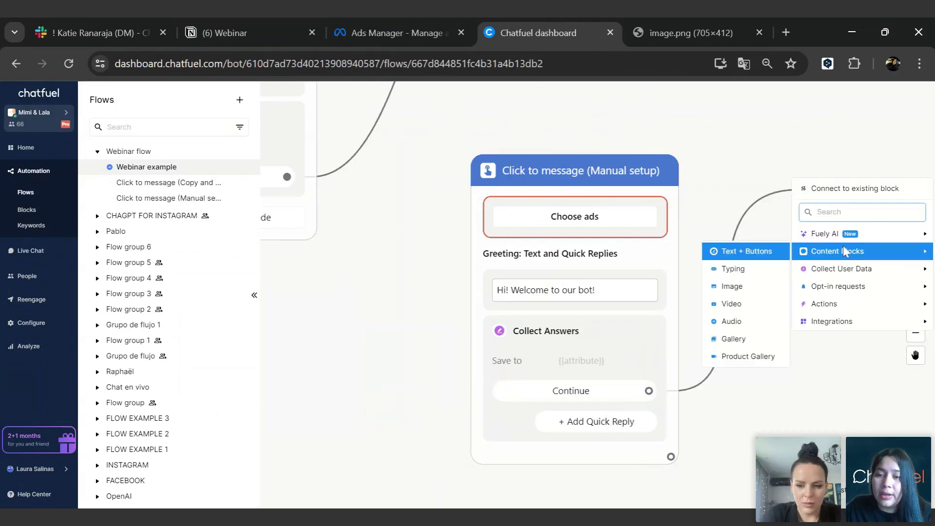
left_click(758, 252)
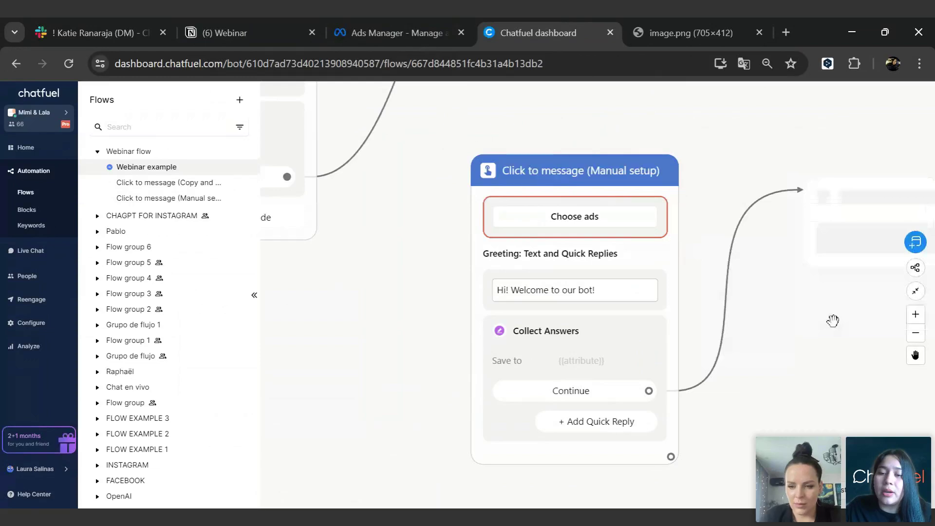
left_click(437, 258)
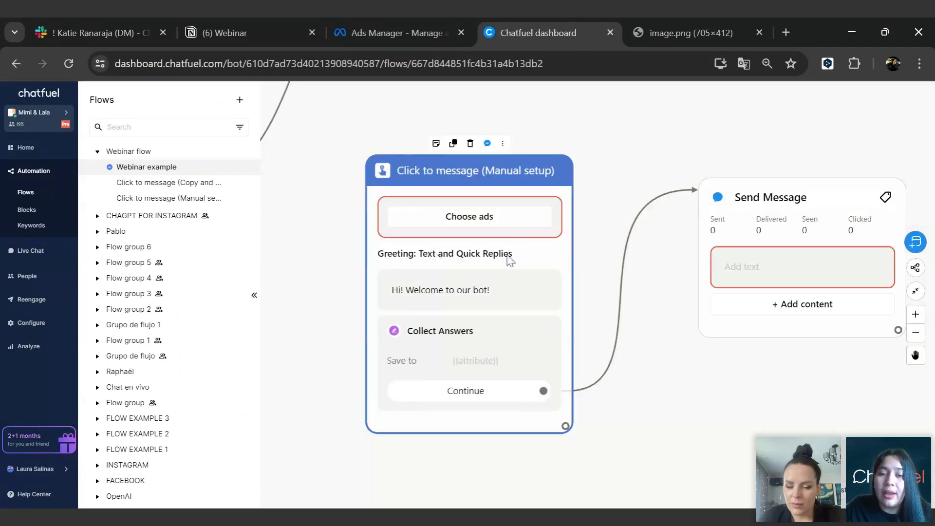
Step: Switch to Ads Manager and check the template's greeting text and customer actions against the Chatfuel block
left_click(385, 32)
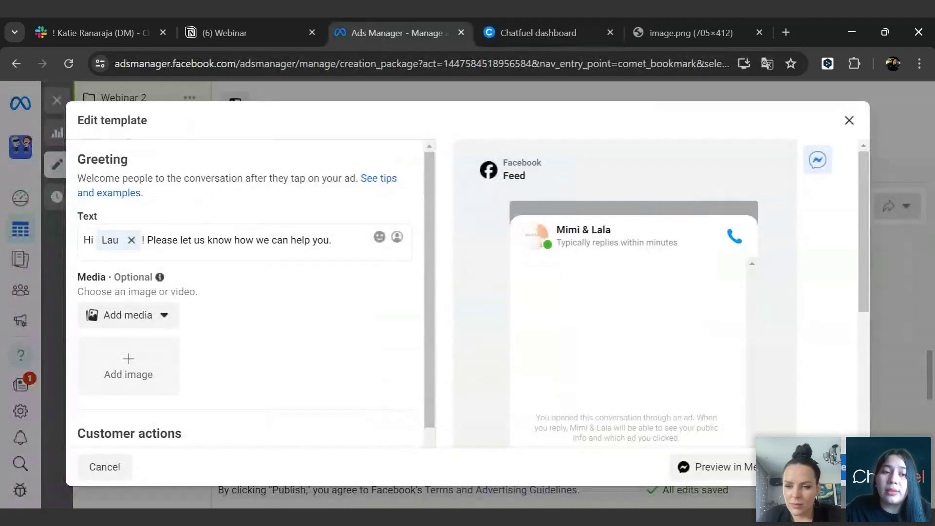
left_click_drag(80, 217, 119, 218)
scroll(126, 221, "down", 3)
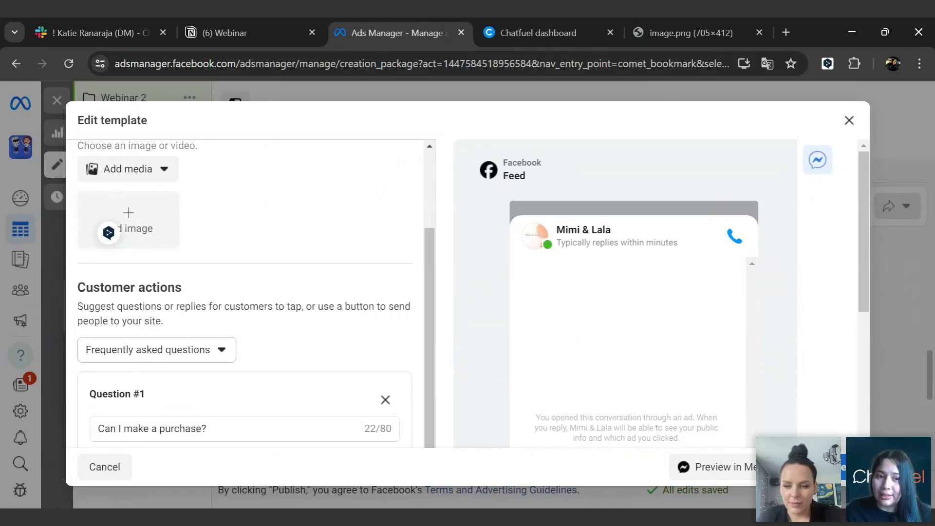
Step: Return to Chatfuel, view the ads available for the manual setup block, and close the selection
left_click(525, 20)
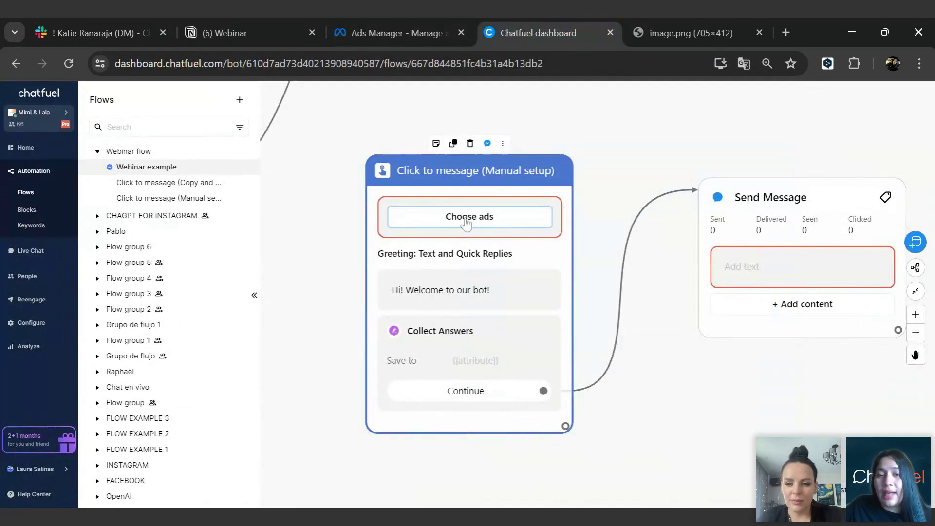
left_click(466, 221)
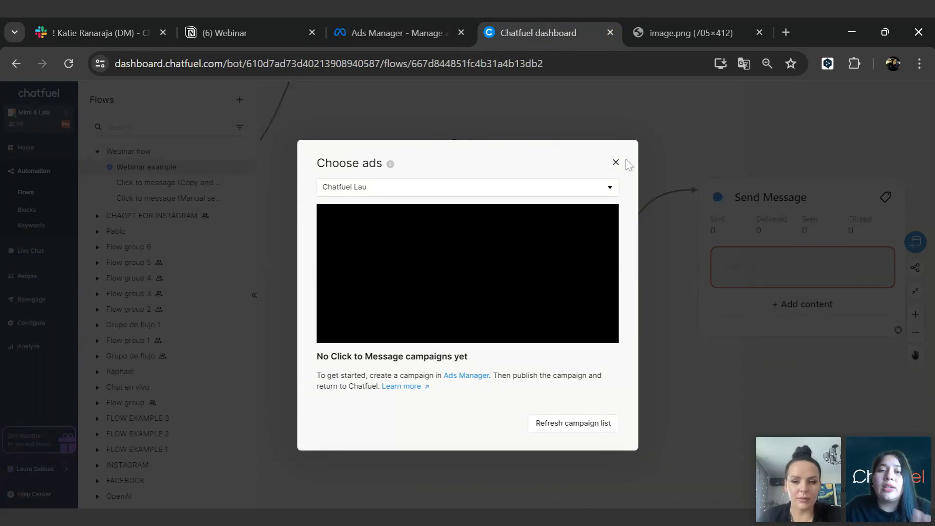
left_click(615, 162)
Step: Compare the Ads Manager template once more with the greeting and Collect Answers quick reply in the Chatfuel block
left_click(422, 35)
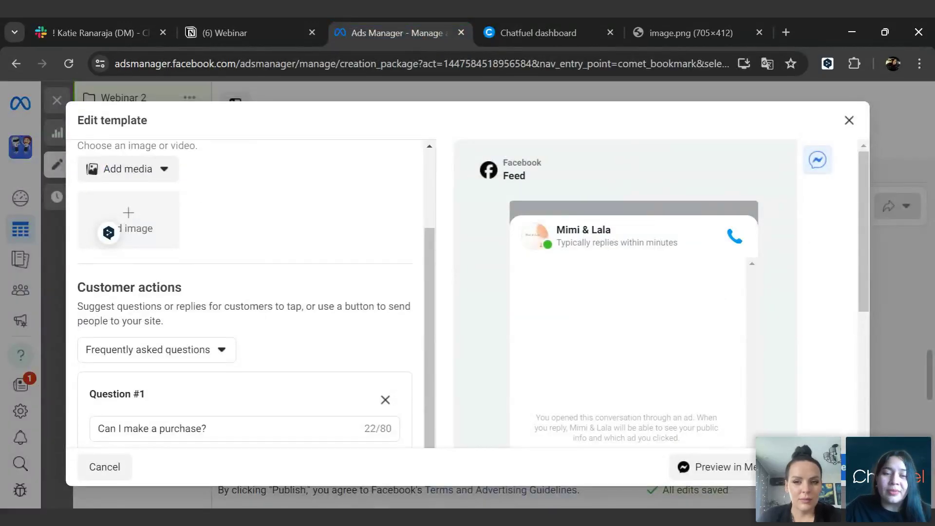
left_click(553, 30)
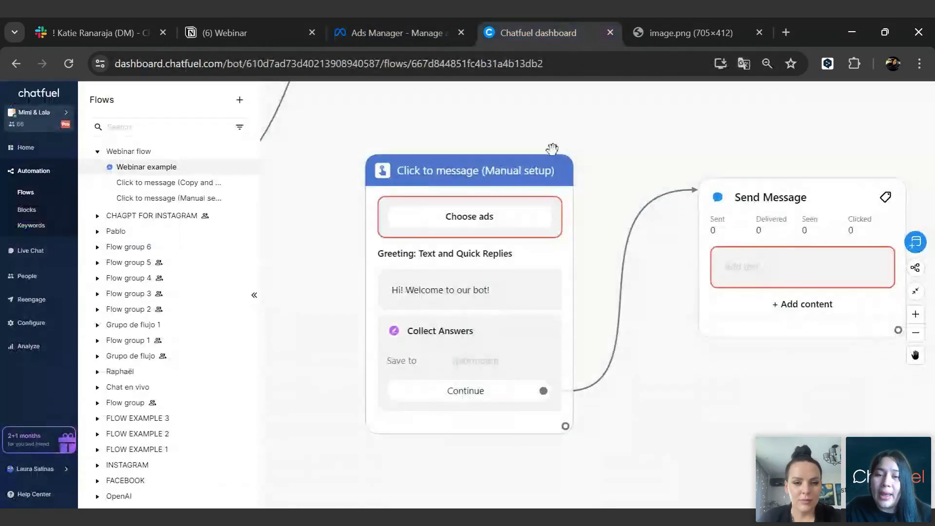
left_click(439, 363)
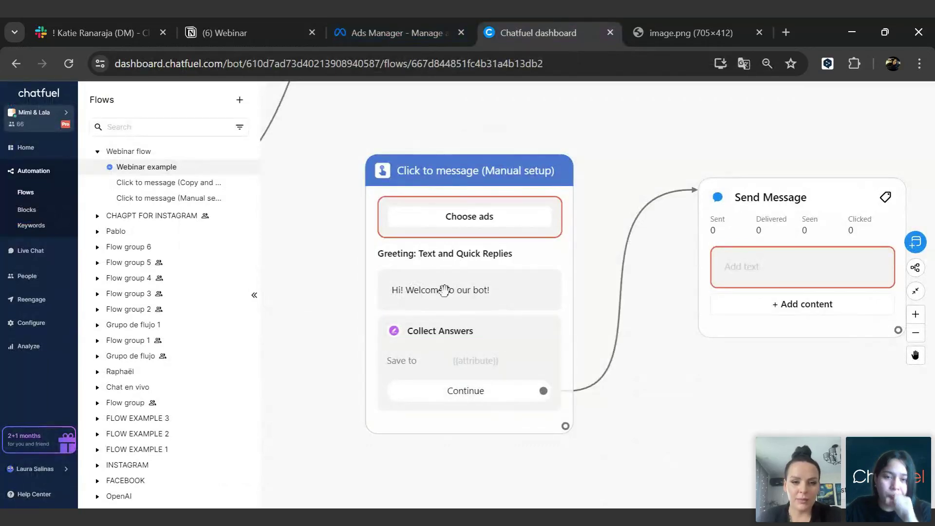
left_click(463, 376)
Step: In the Ads Manager template, change the customer actions type to Quick replies
left_click(425, 26)
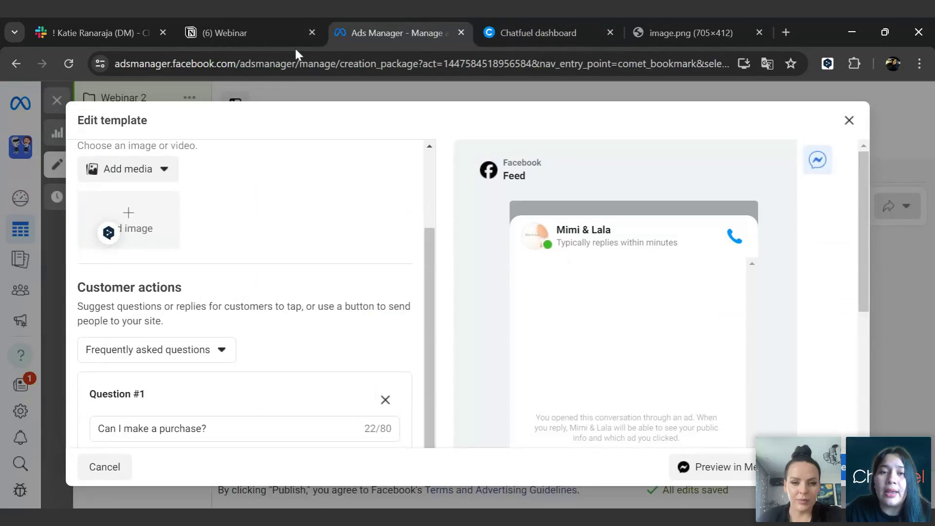
scroll(175, 249, "down", 2)
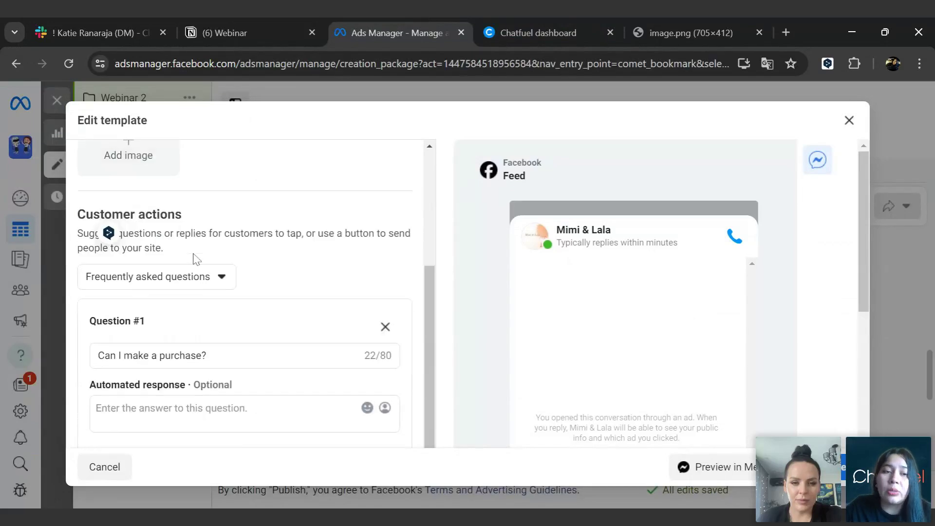
left_click(222, 277)
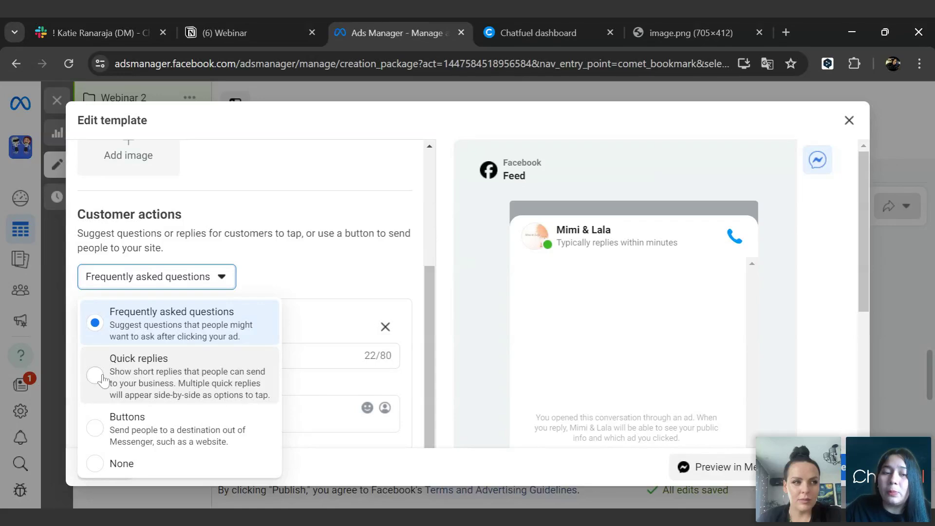
left_click(103, 378)
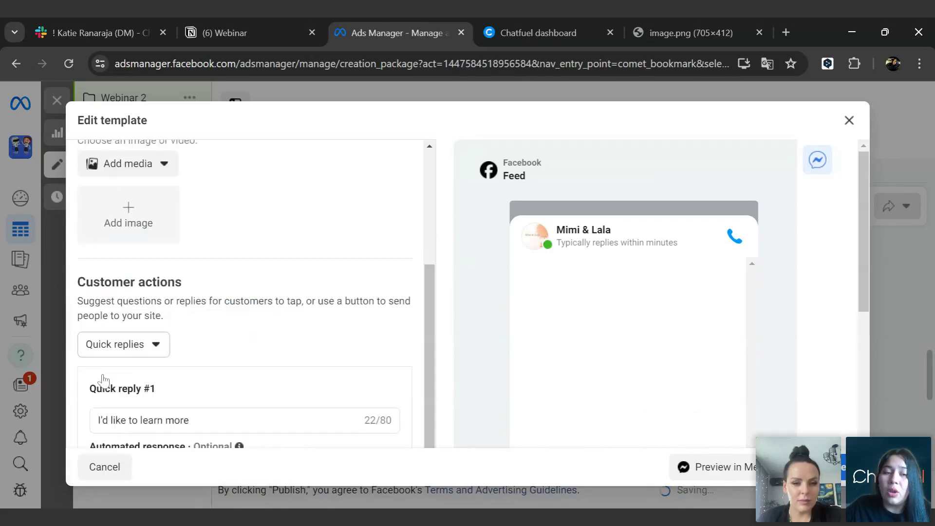
Step: Replace the text of Quick reply #1 in the ad template with "Continue" to match the Chatfuel block
left_click(502, 25)
left_click(395, 32)
scroll(256, 294, "down", 3)
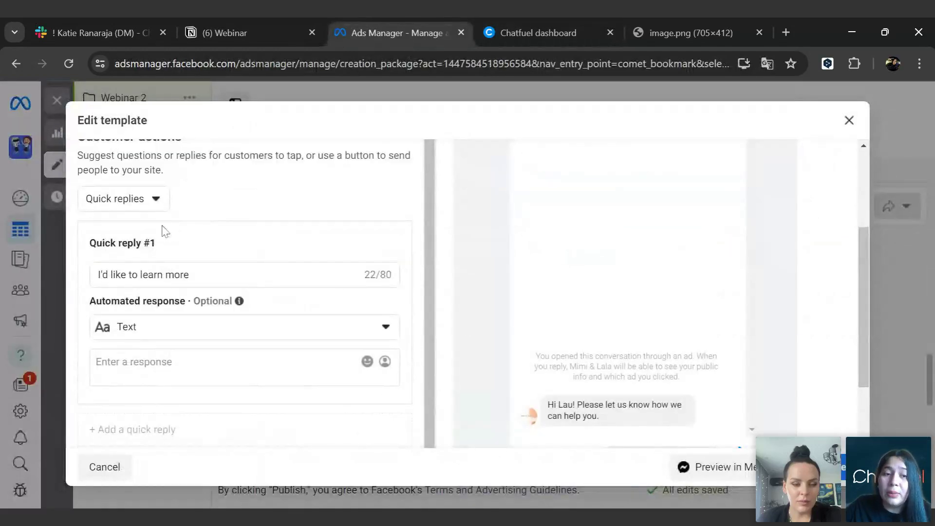
left_click(189, 274)
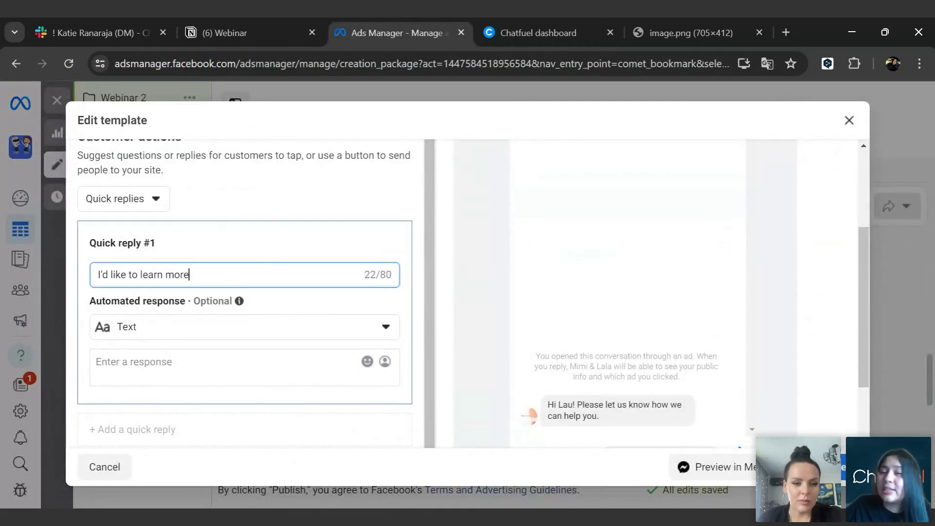
left_click_drag(189, 275, 83, 285)
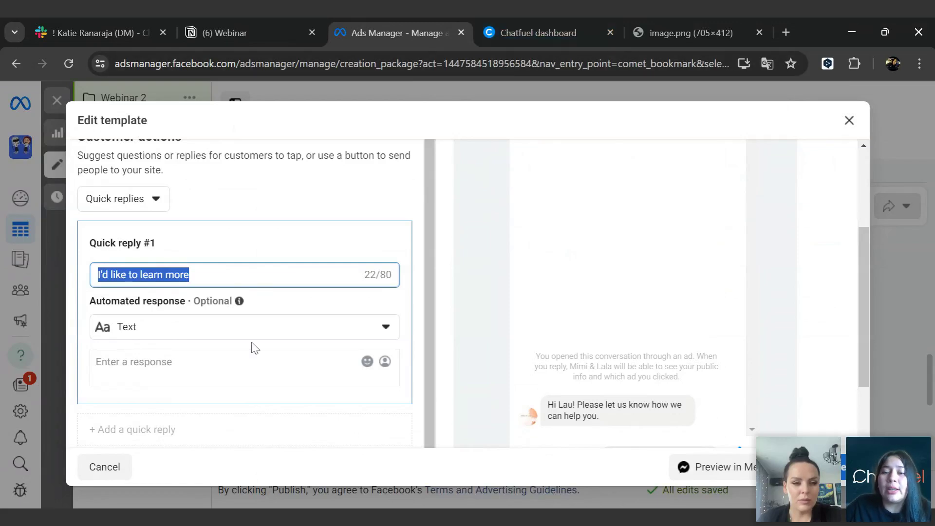
left_click(549, 24)
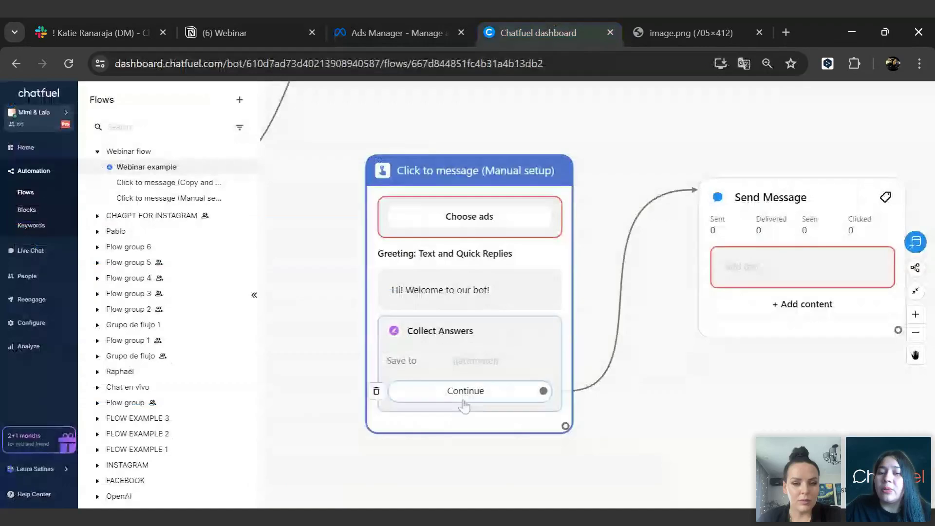
left_click(355, 22)
type("Continue")
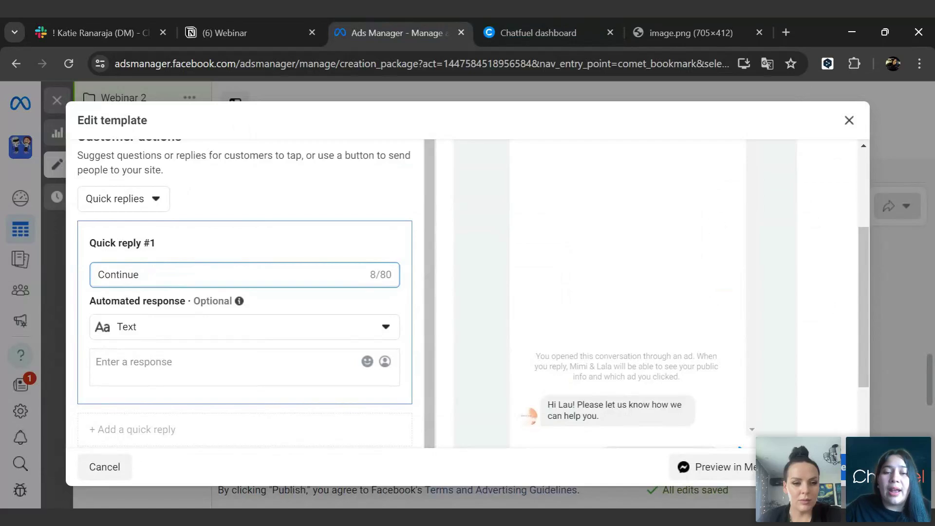
scroll(294, 296, "down", 2)
scroll(340, 321, "up", 7)
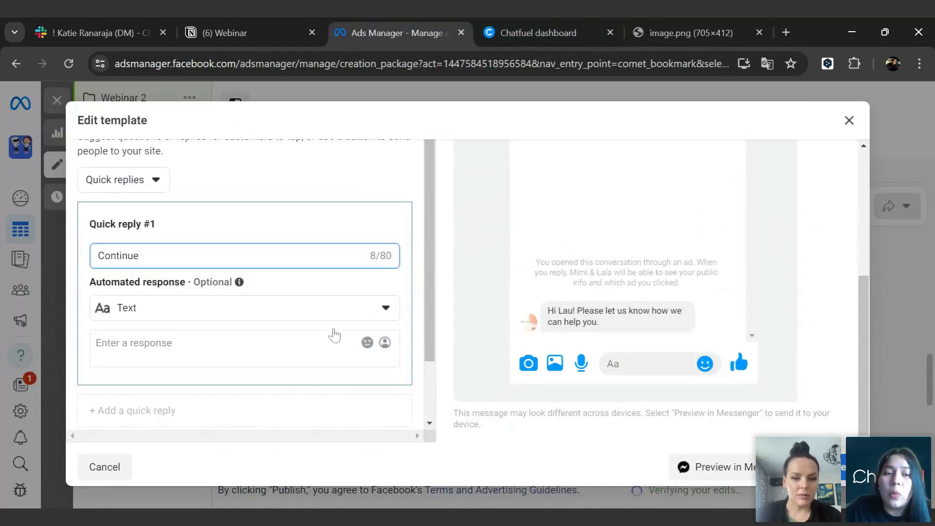
Step: Compare the ad template's greeting with the Chatfuel manual setup block and copy the block's greeting "Hi! Welcome to our bot!"
scroll(337, 335, "up", 2)
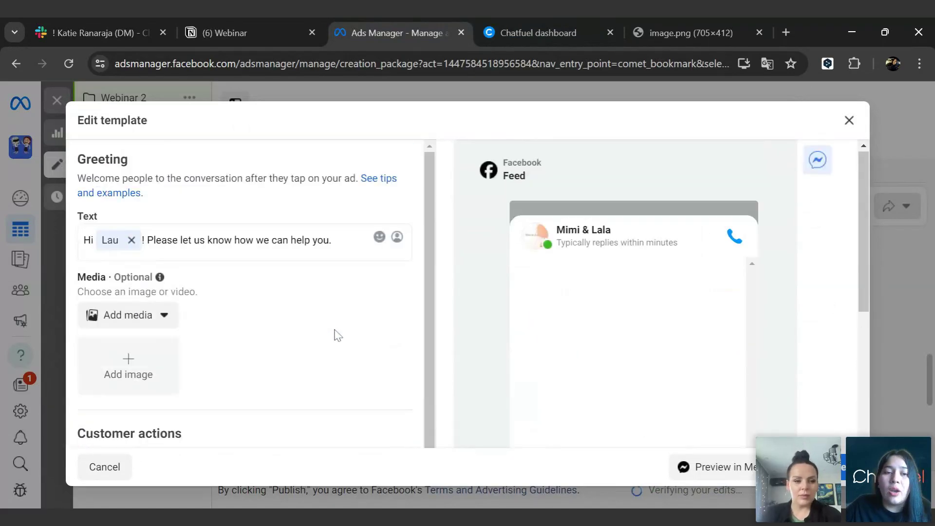
left_click(593, 27)
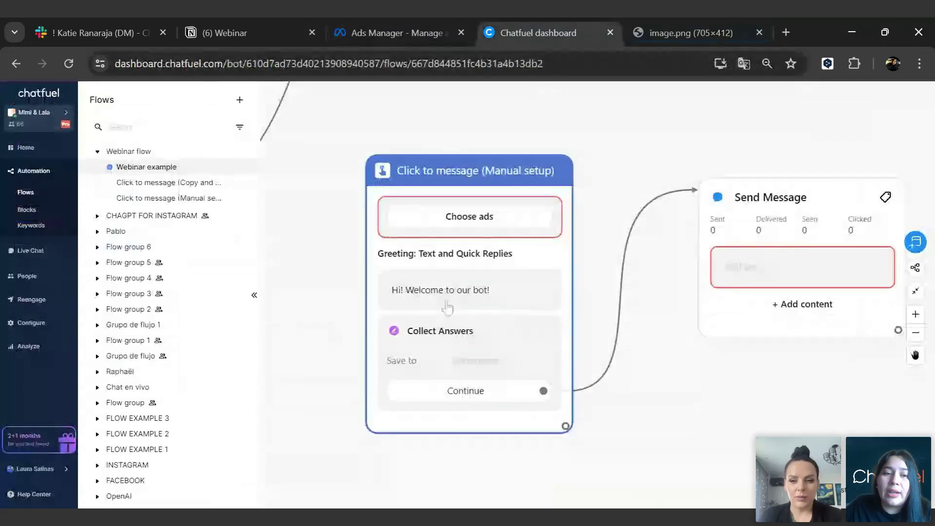
left_click(397, 32)
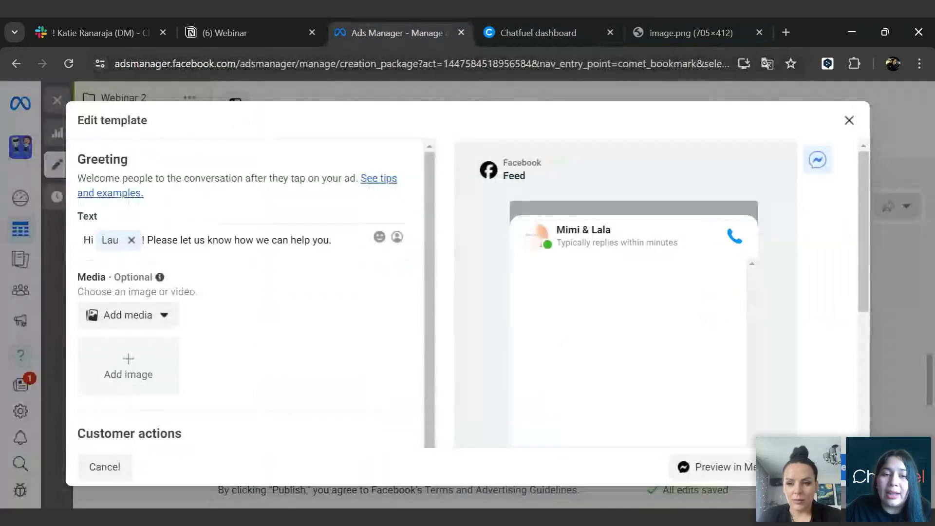
left_click(568, 24)
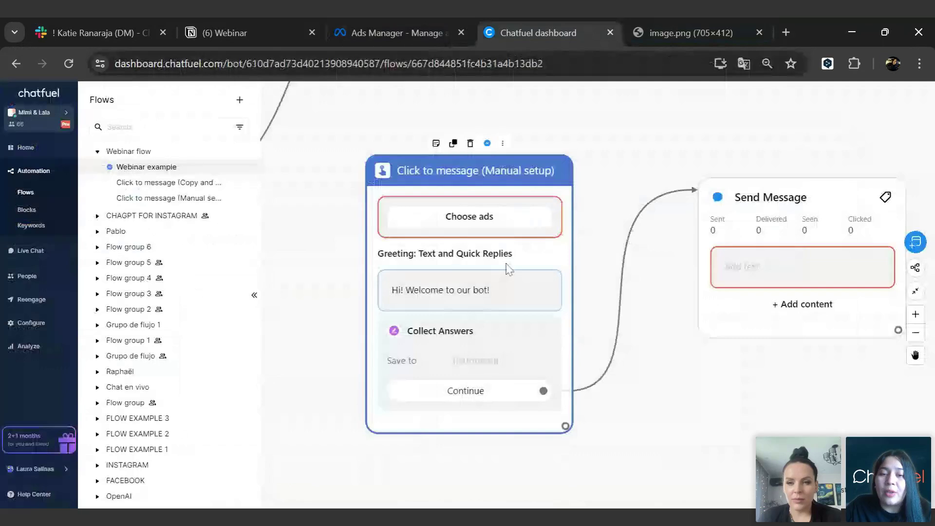
left_click_drag(492, 289, 392, 290)
left_click(492, 290)
left_click_drag(492, 290, 391, 290)
key("ctrl+c")
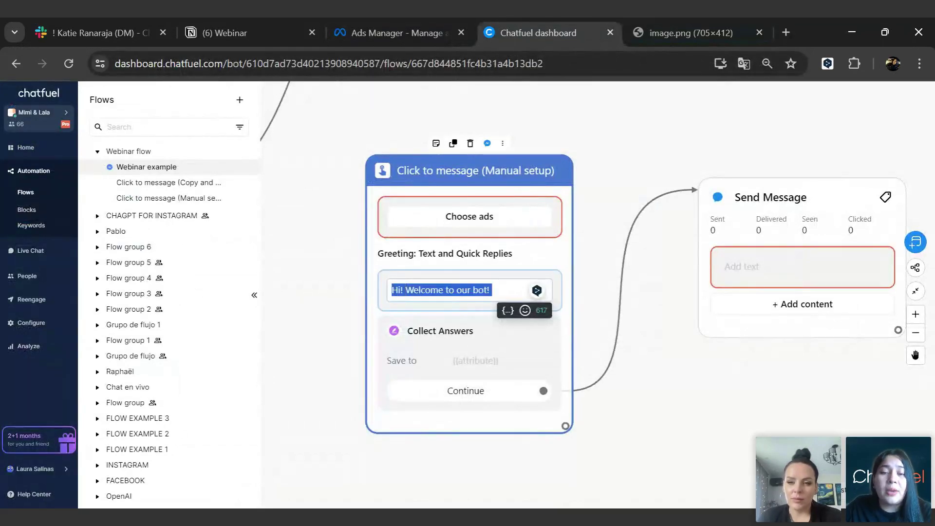
Step: In the Ads Manager template, replace the greeting text with "Hi! Welcome to our bot!" and dismiss the accidental campaign deletion
left_click(400, 32)
triple_click(247, 240)
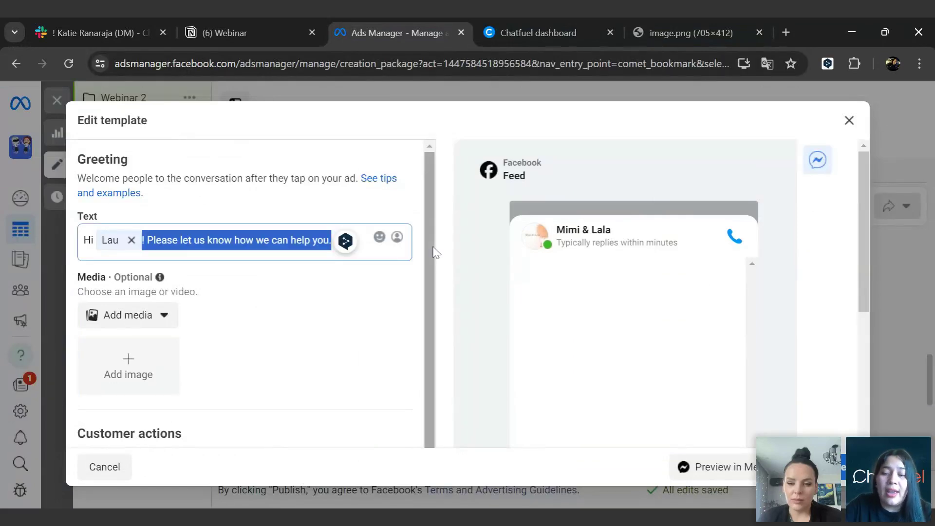
key("BackSpace")
key("BackSpace")
key("BackSpace")
key("BackSpace")
key("BackSpace")
key("ctrl+v")
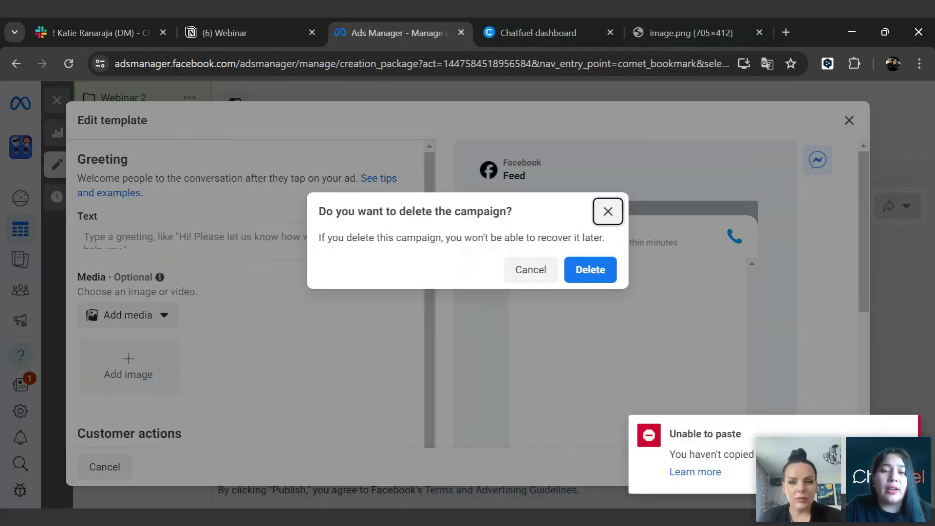
left_click(608, 211)
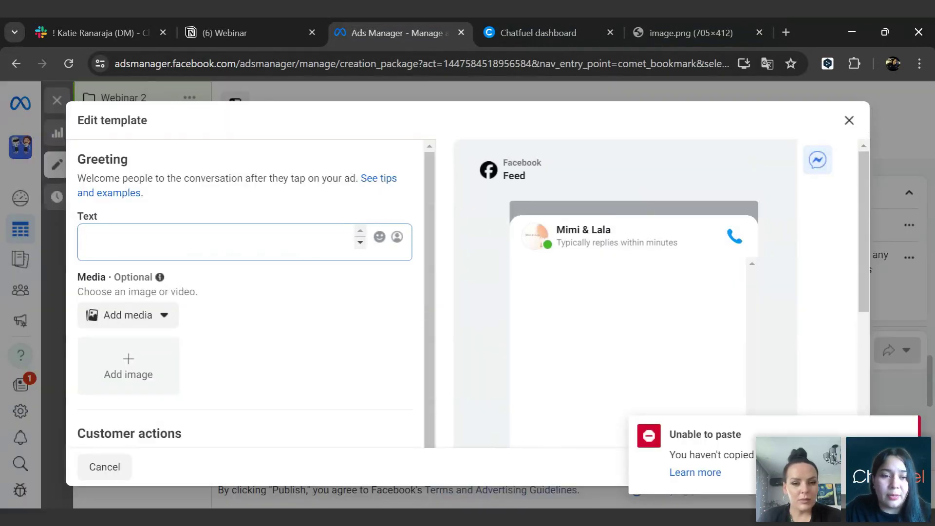
key("ctrl+v")
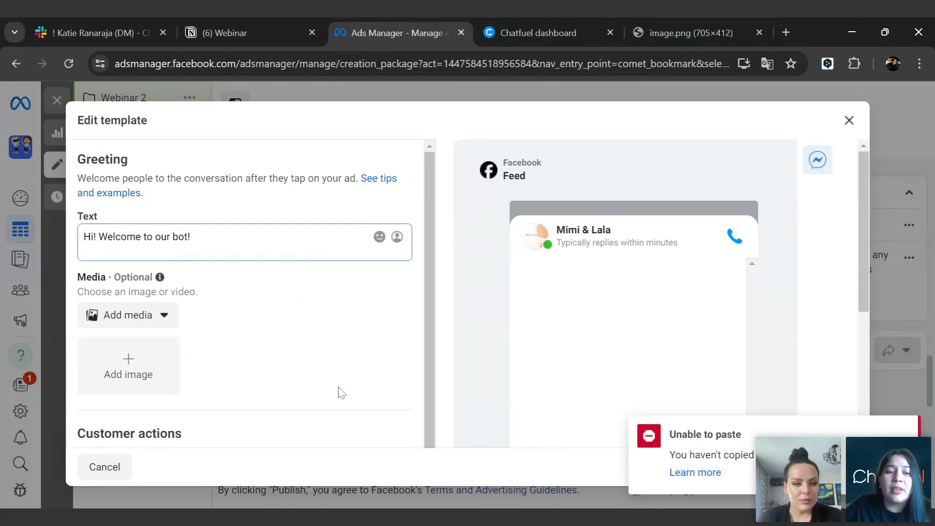
Step: Check the template's greeting and Continue quick reply against the Chatfuel block, and save the edited template
scroll(341, 393, "down", 3)
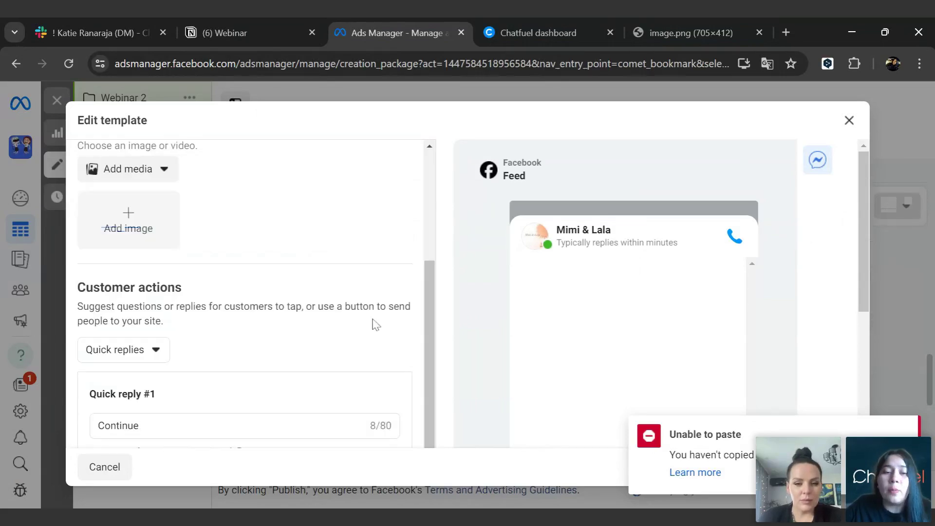
scroll(375, 324, "down", 5)
scroll(629, 336, "down", 3)
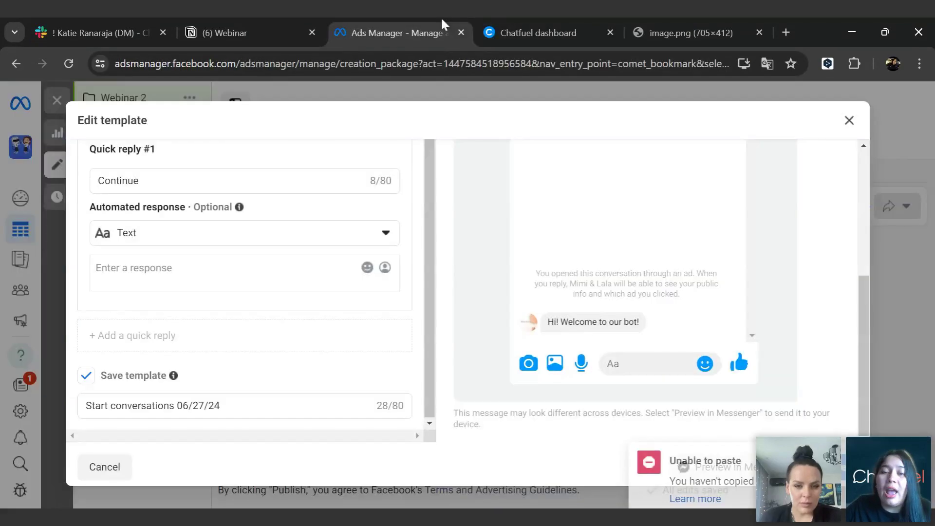
scroll(156, 323, "up", 2)
scroll(157, 329, "up", 2)
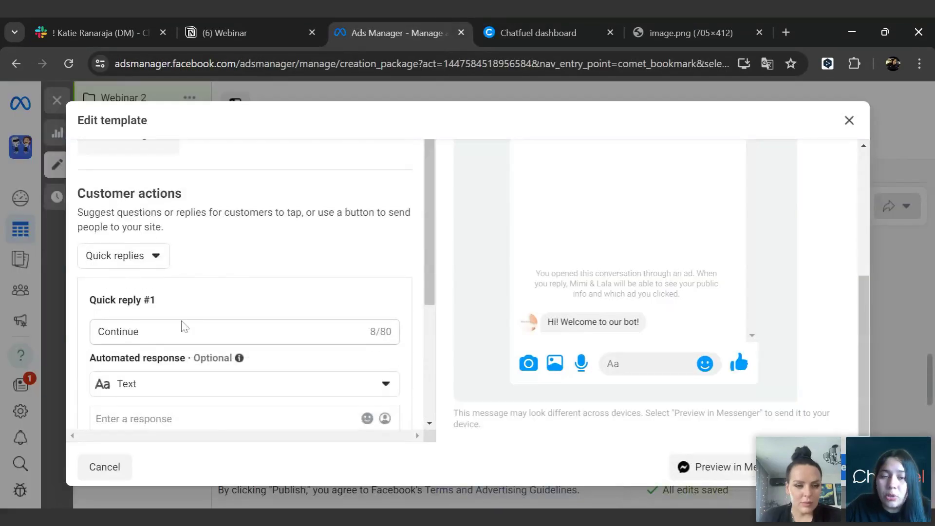
scroll(226, 309, "up", 5)
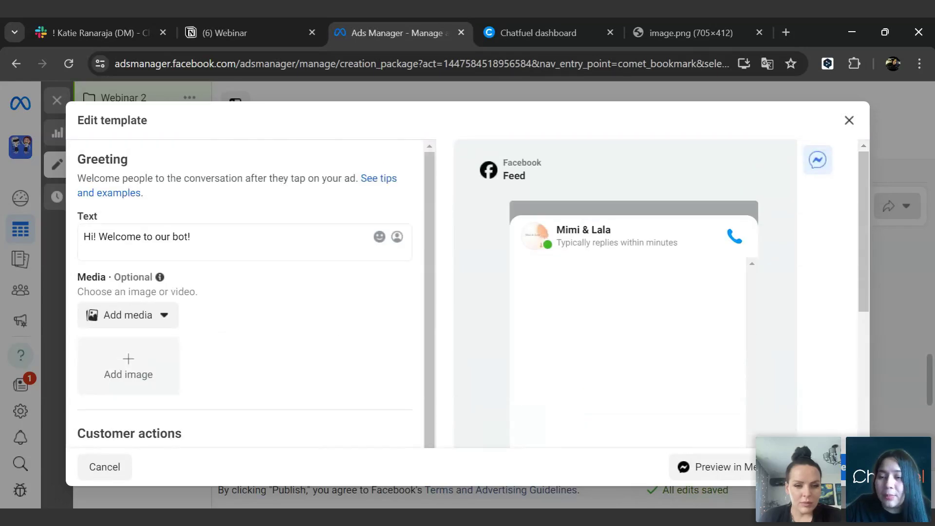
left_click(823, 466)
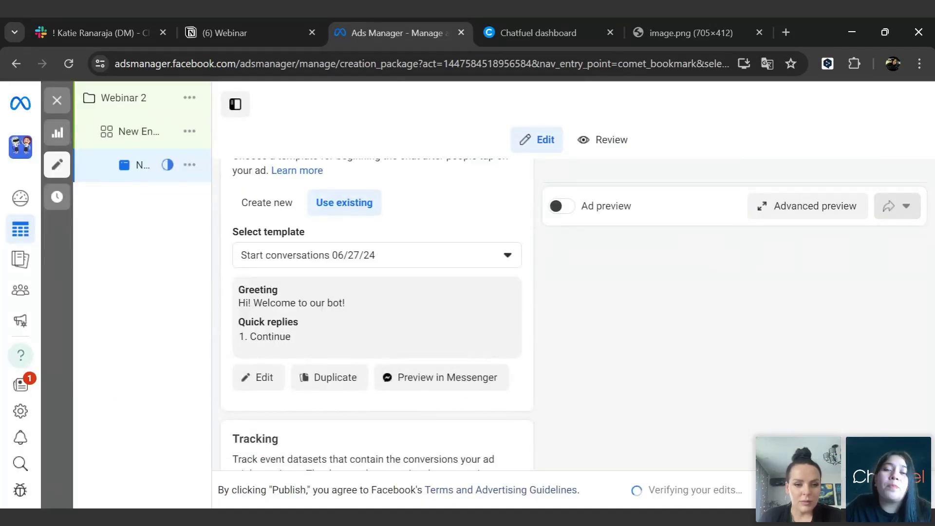
Step: Switch to Chatfuel and connect the manual setup block's Continue reply to a new ChatGPT integration block, moving the Send Message block clear of it
left_click(514, 20)
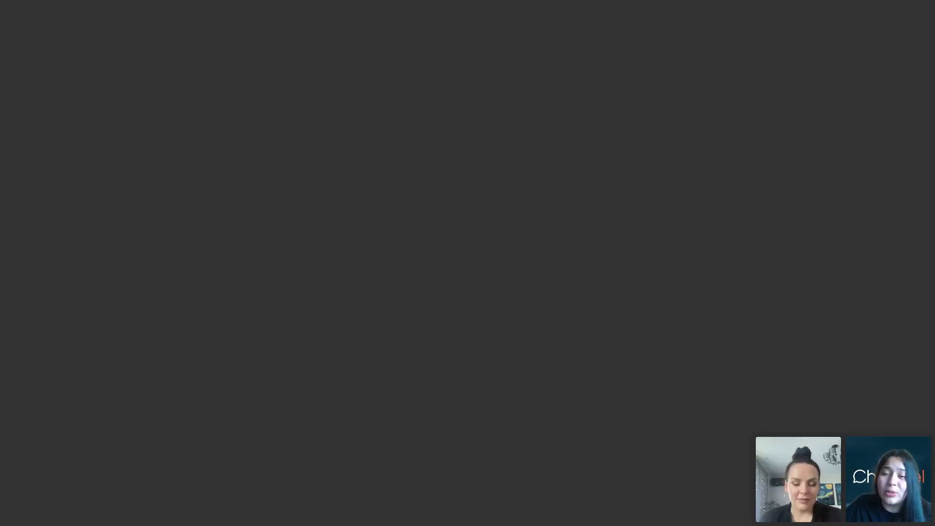
scroll(695, 386, "down", 5)
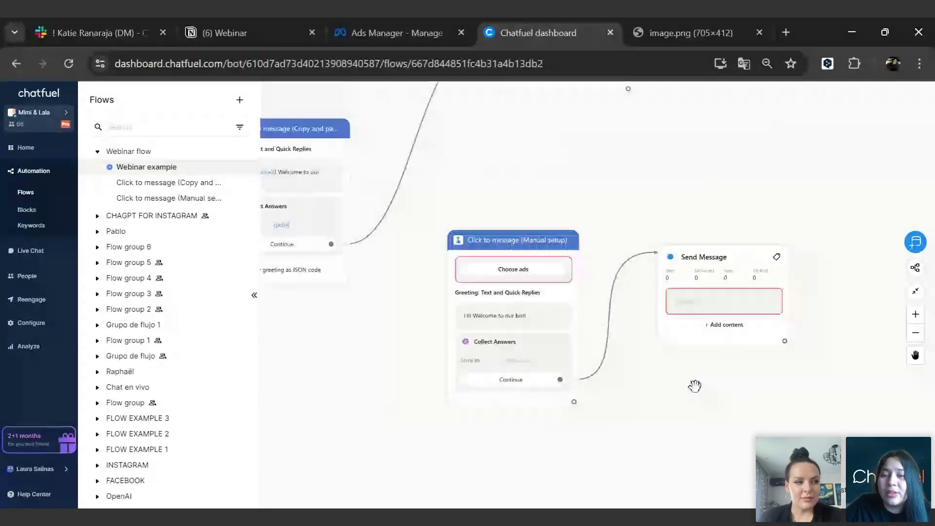
scroll(695, 385, "down", 3)
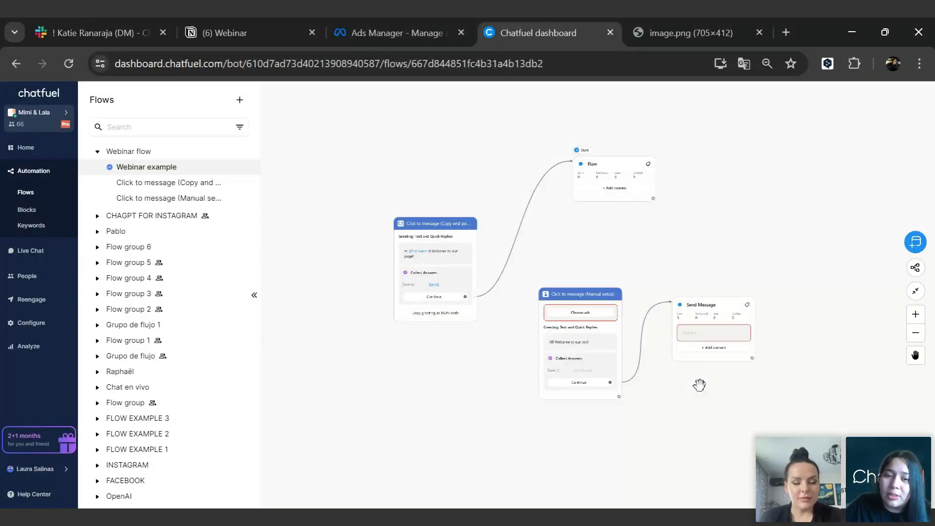
mouse_move(446, 277)
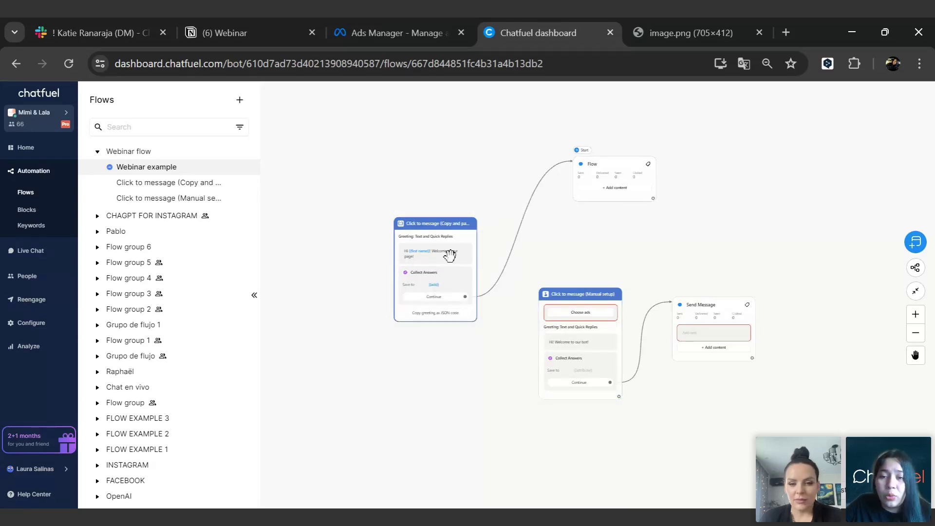
mouse_move(605, 162)
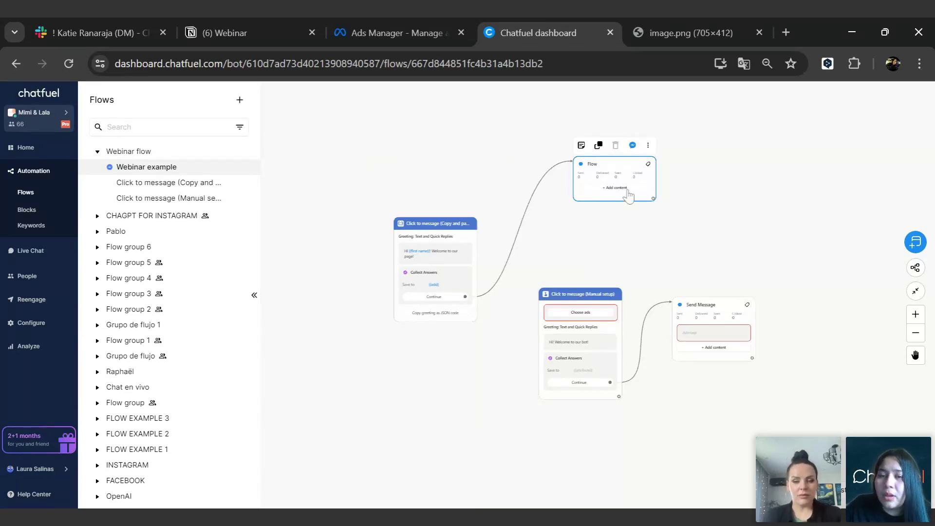
left_click_drag(691, 401, 631, 398)
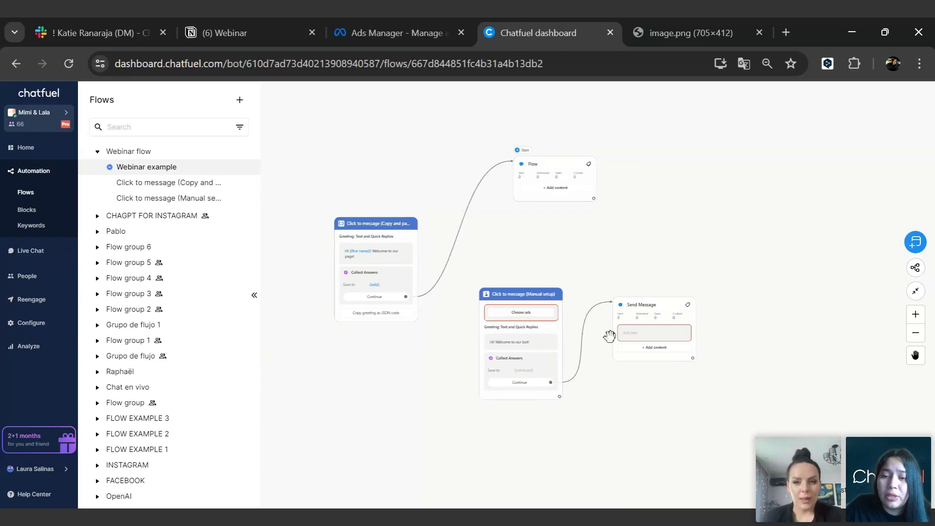
scroll(593, 372, "up", 5)
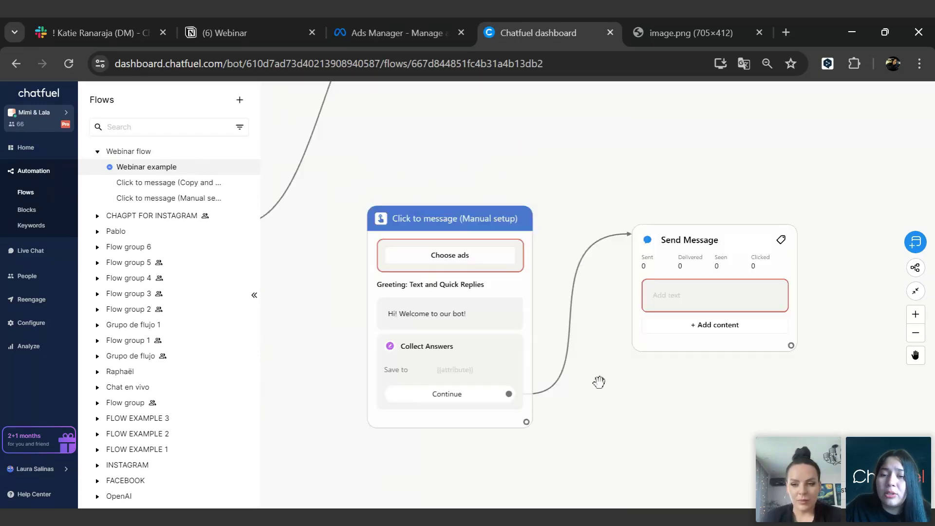
left_click_drag(600, 382, 573, 376)
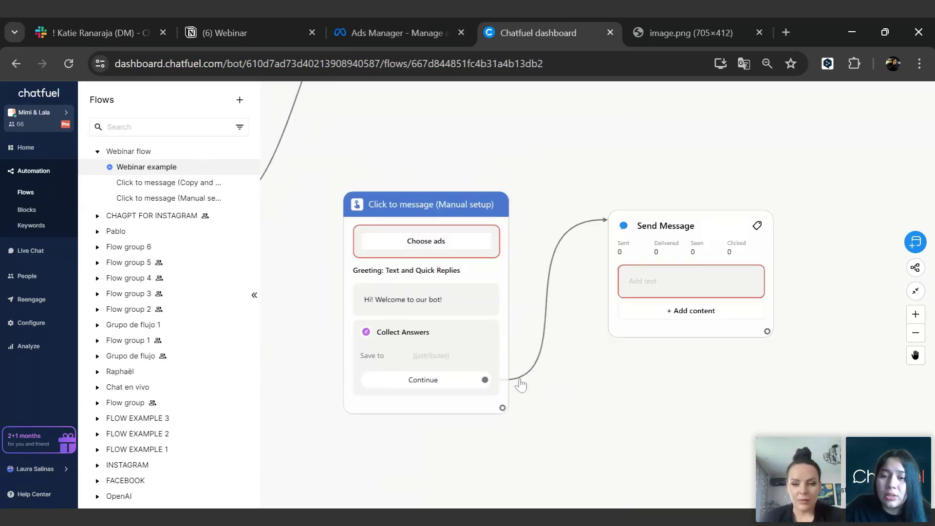
left_click_drag(509, 385, 599, 189)
mouse_move(672, 321)
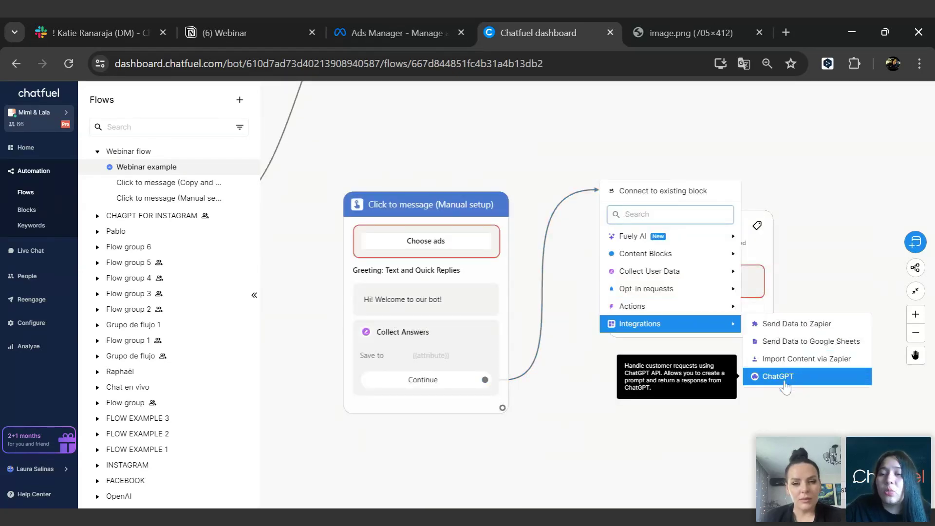
left_click(768, 377)
left_click(676, 226)
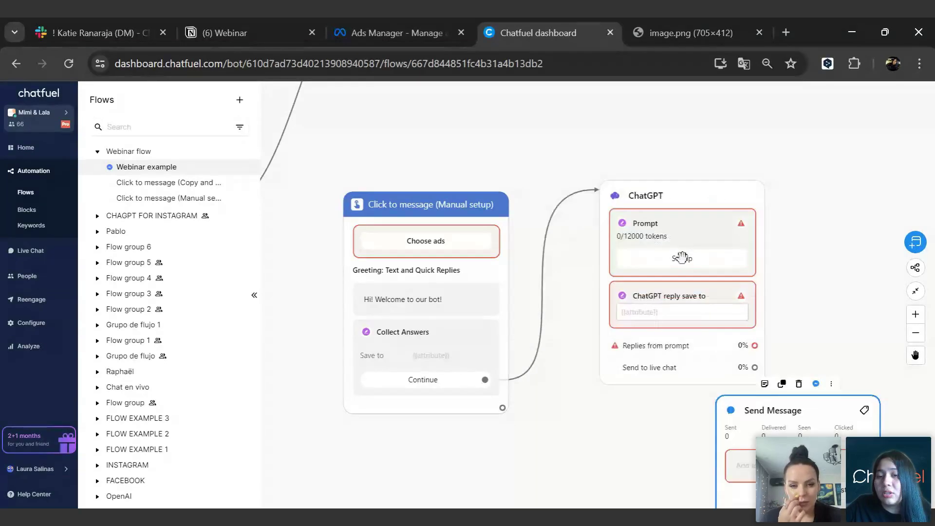
Step: Open the ChatGPT block's prompt setup, examine the user intents, additional instructions and live chat instructions, and close the settings
left_click(682, 258)
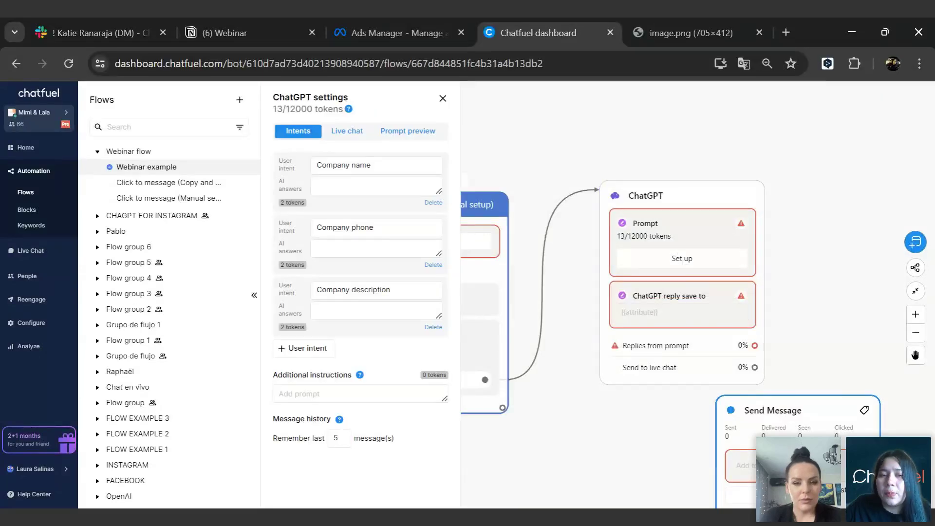
left_click(380, 166)
left_click(380, 227)
left_click(391, 289)
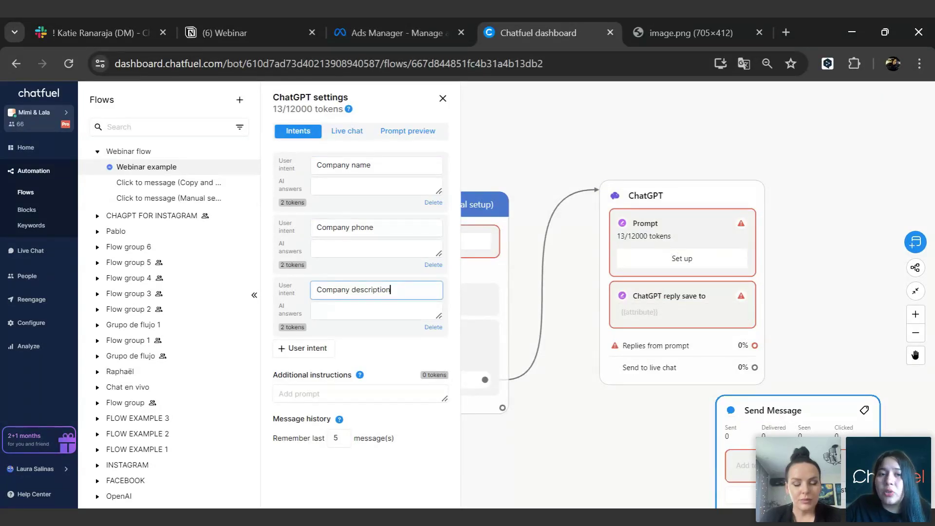
triple_click(344, 165)
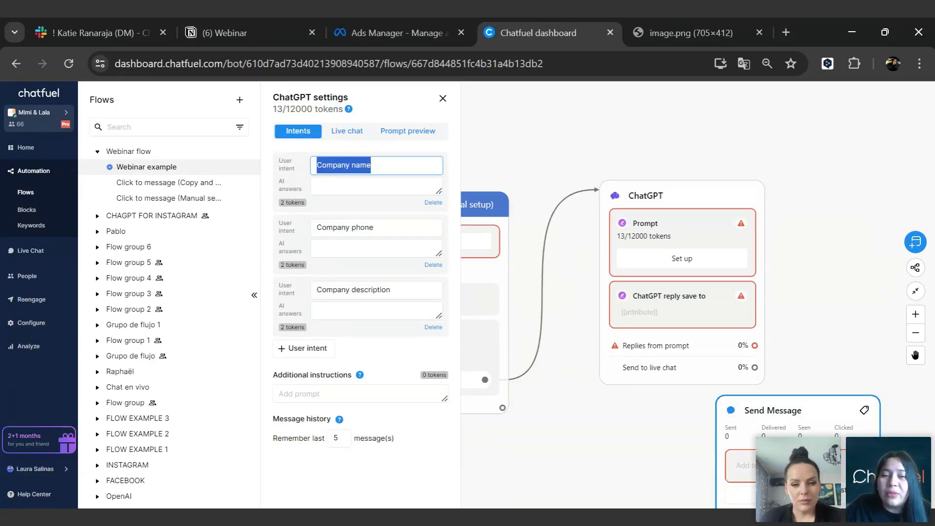
left_click(280, 393)
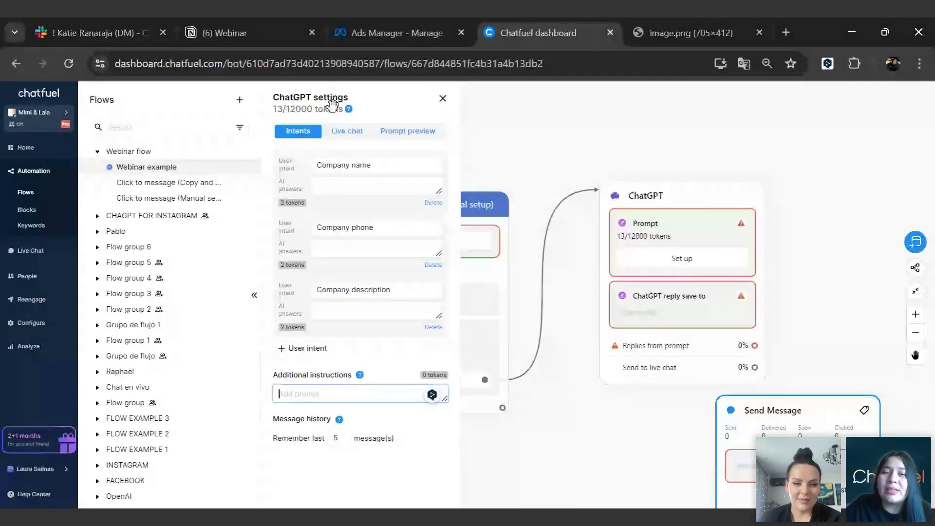
left_click(348, 132)
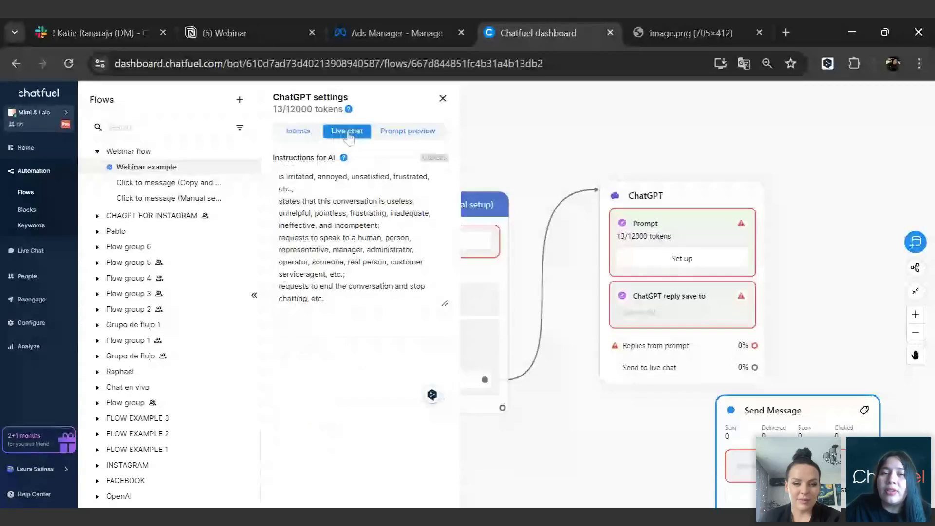
left_click(588, 155)
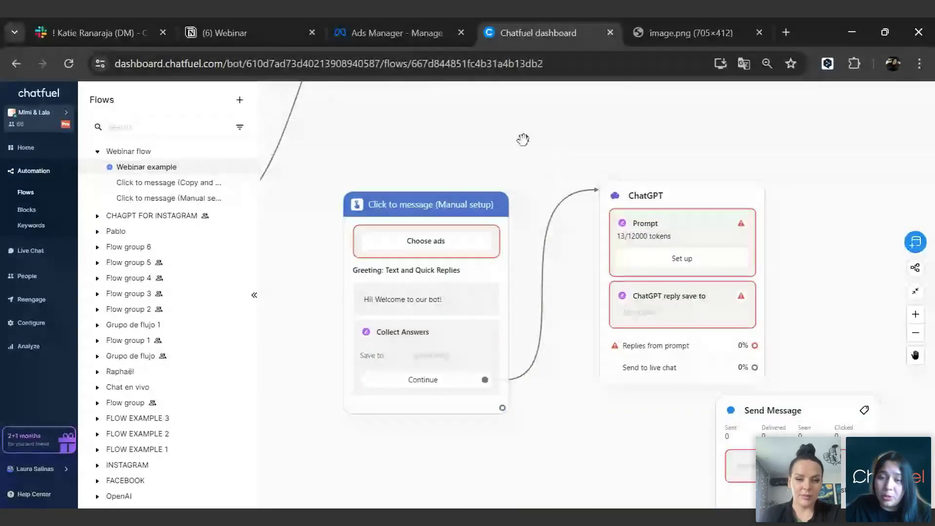
scroll(541, 148, "down", 2)
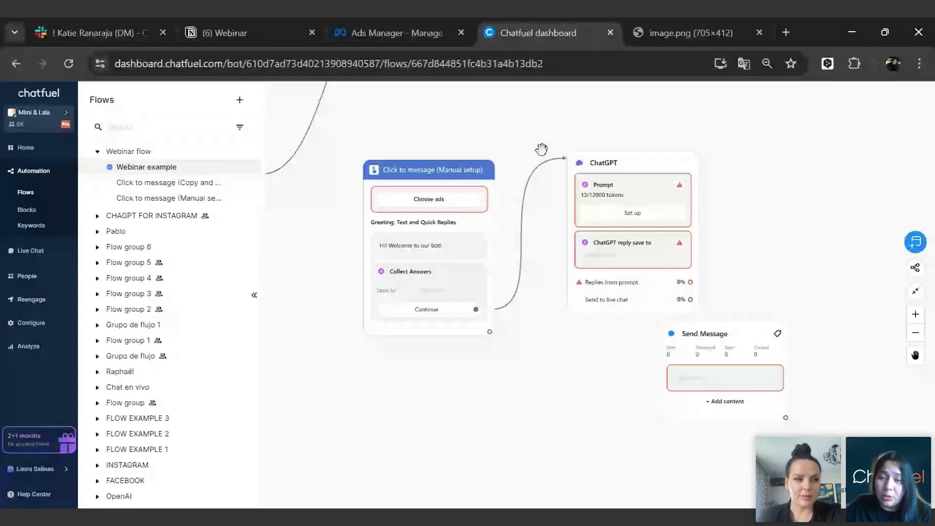